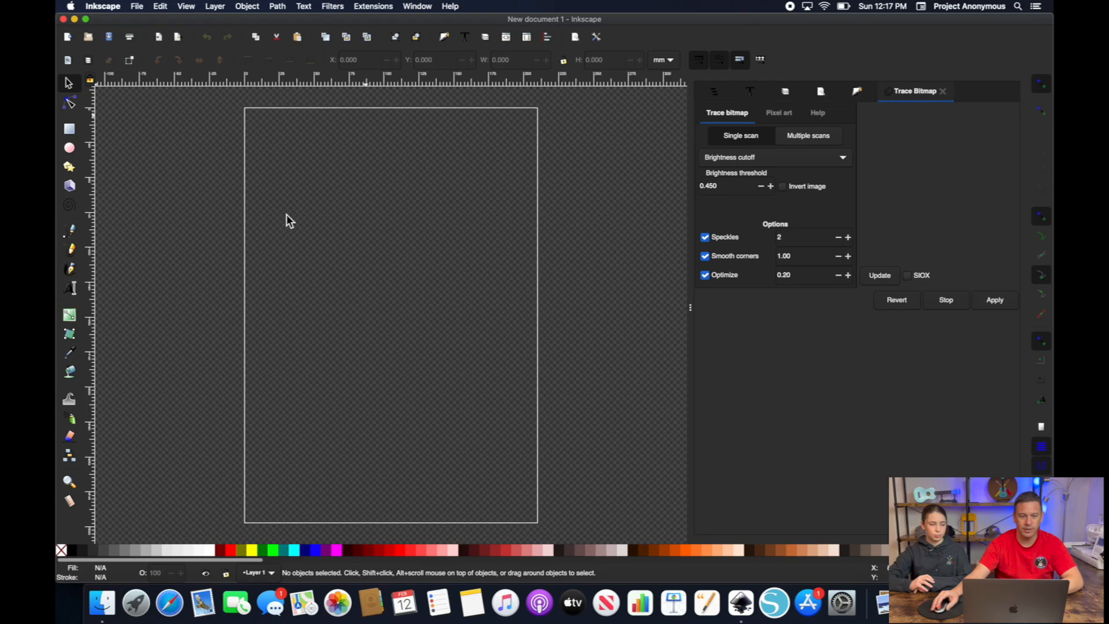
Open the document properties and set the display units to inches.
{"action": "left_click", "coordinate": [137, 7]}
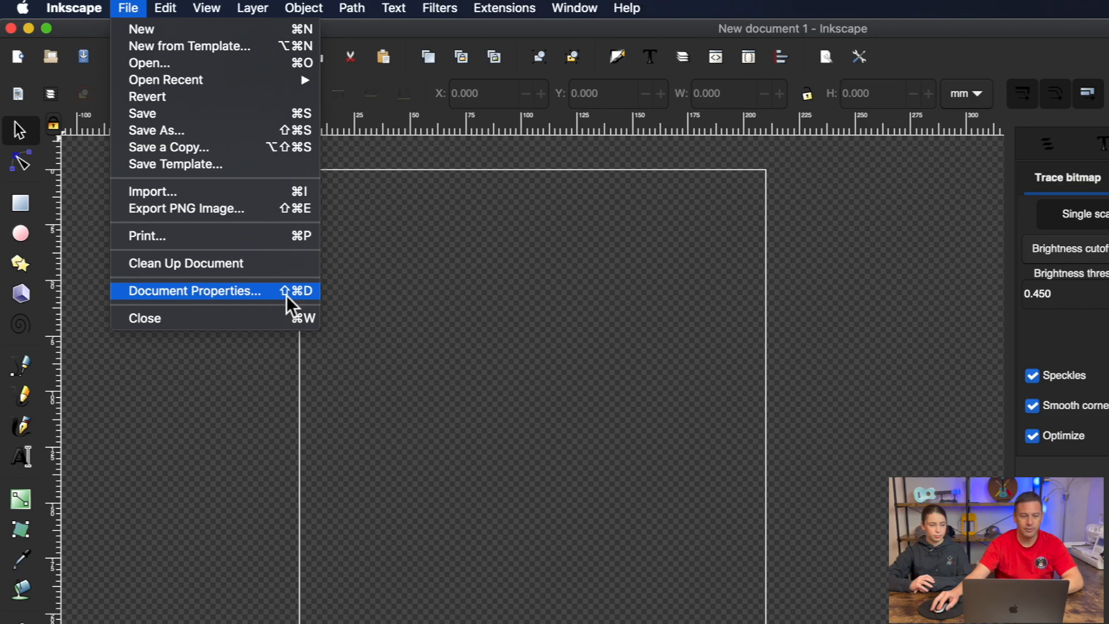
{"action": "left_click", "coordinate": [254, 296]}
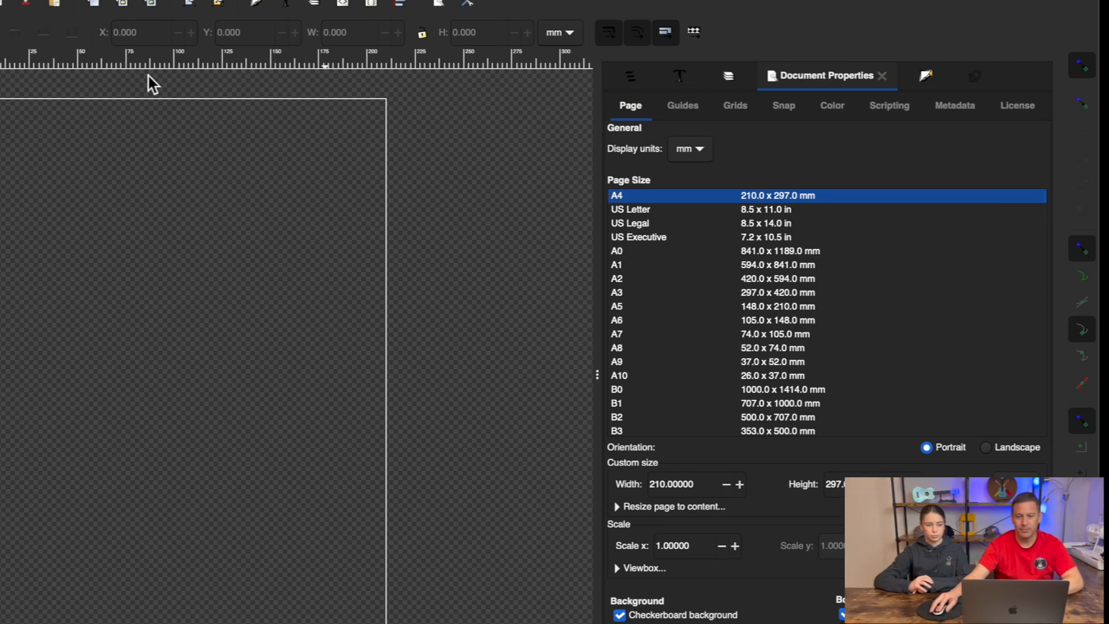
{"action": "left_click", "coordinate": [702, 150]}
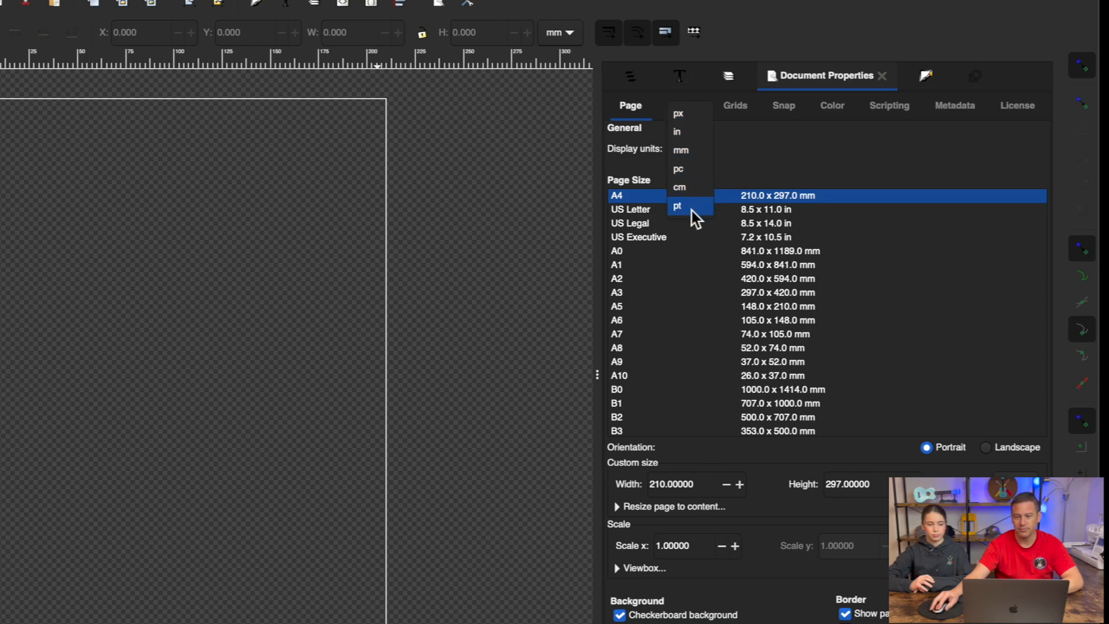
{"action": "left_click", "coordinate": [685, 138]}
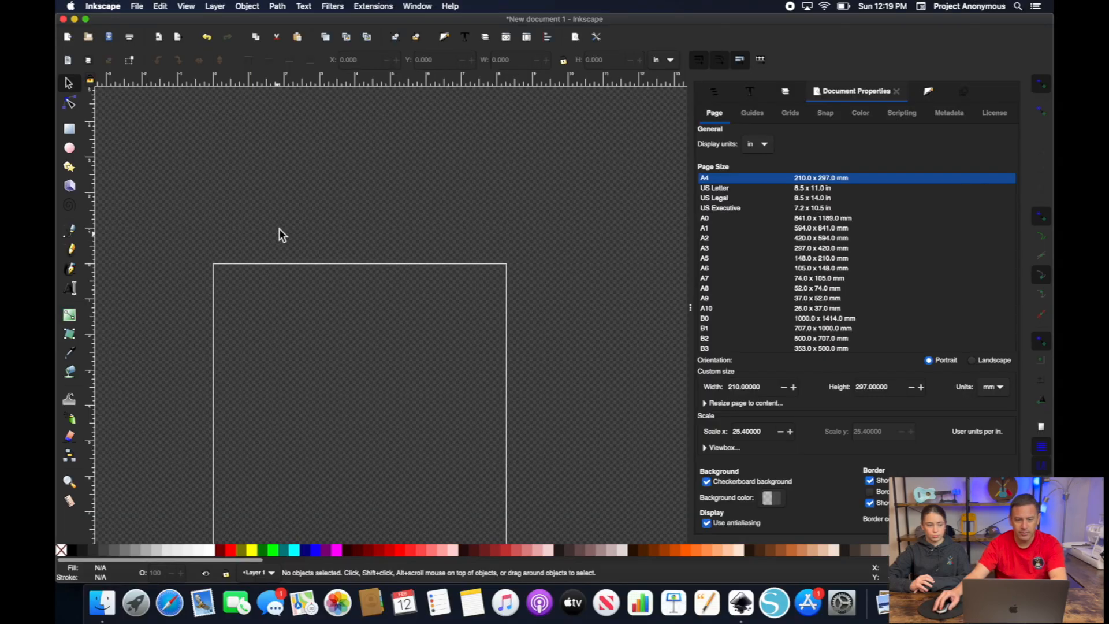
Examine the page outline on the canvas and browse the list of preset page sizes.
{"action": "scroll", "coordinate": [533, 470], "scroll_direction": "up", "scroll_amount": 2}
{"action": "scroll", "coordinate": [282, 247], "scroll_direction": "down", "scroll_amount": 3}
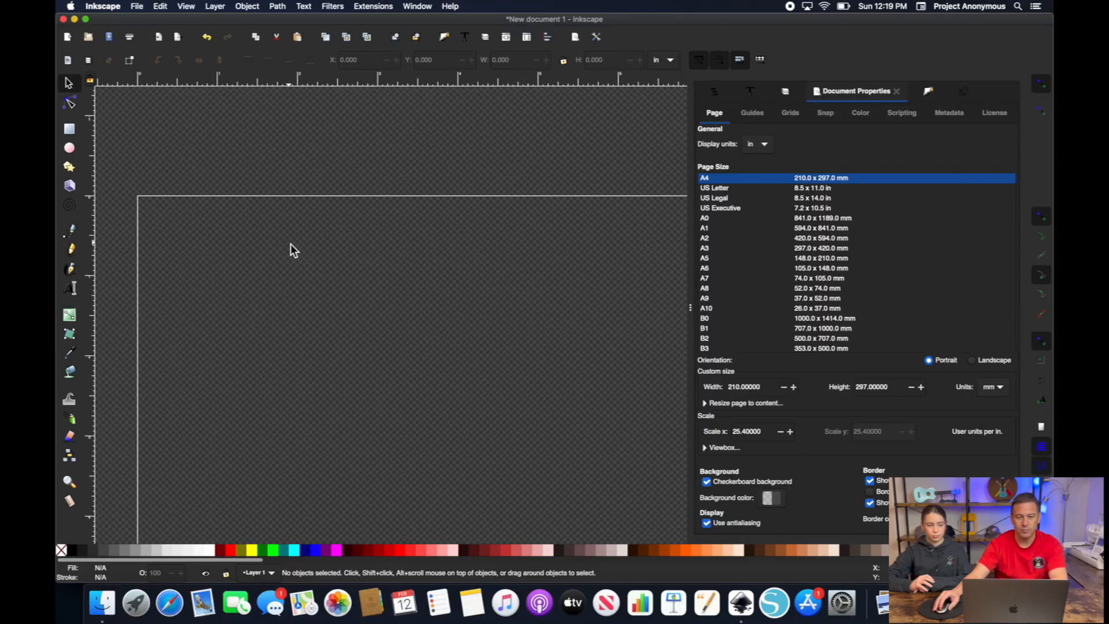
{"action": "scroll", "coordinate": [293, 242], "scroll_direction": "down", "scroll_amount": 3}
{"action": "scroll", "coordinate": [292, 241], "scroll_direction": "right", "scroll_amount": 1}
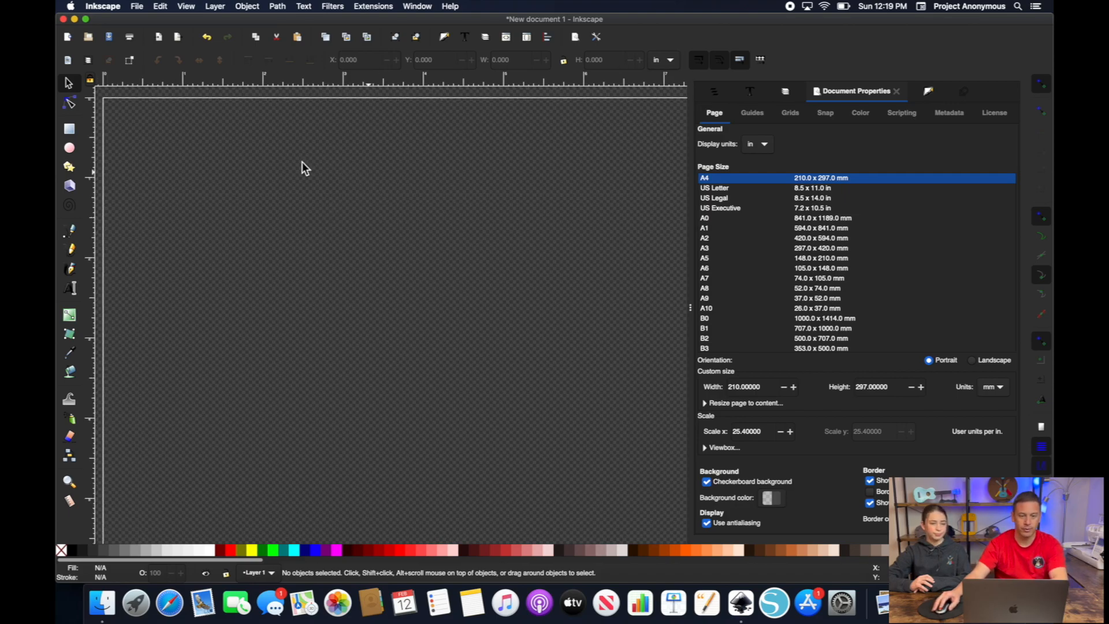
{"action": "scroll", "coordinate": [302, 162], "scroll_direction": "down", "scroll_amount": 2}
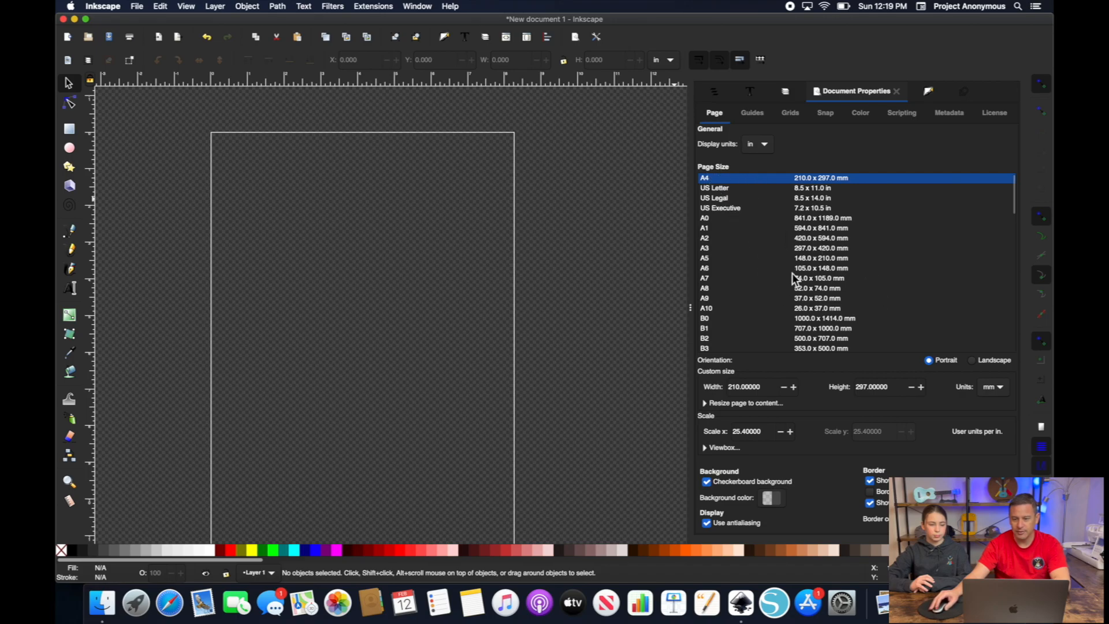
{"action": "scroll", "coordinate": [761, 259], "scroll_direction": "down", "scroll_amount": 10}
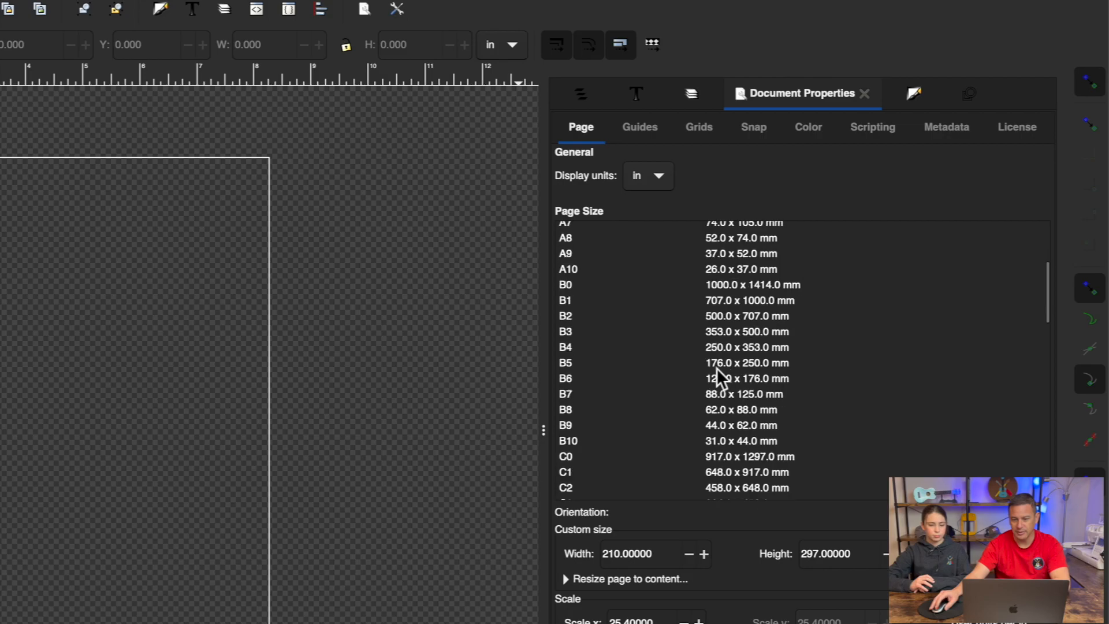
{"action": "scroll", "coordinate": [716, 369], "scroll_direction": "down", "scroll_amount": 10}
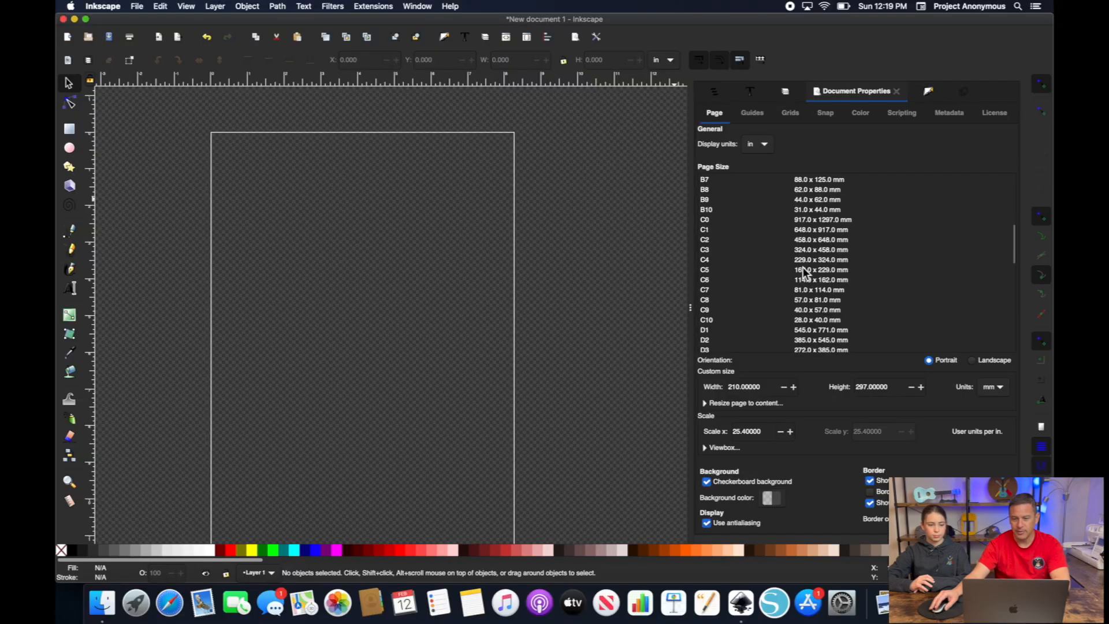
{"action": "scroll", "coordinate": [793, 255], "scroll_direction": "down", "scroll_amount": 2}
{"action": "scroll", "coordinate": [803, 247], "scroll_direction": "down", "scroll_amount": 5}
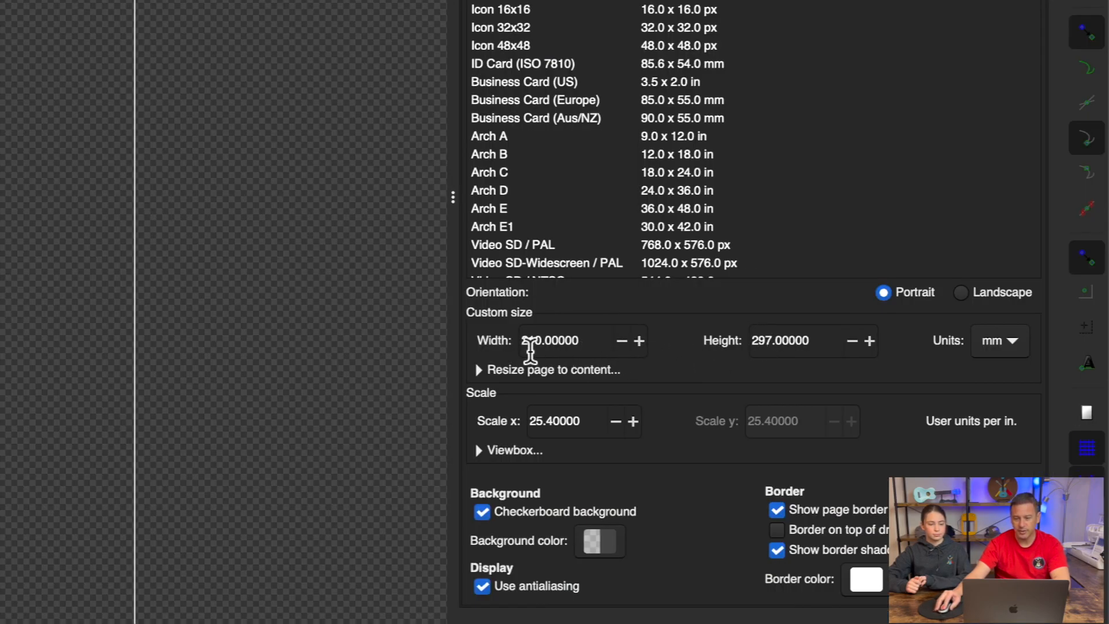
Set the custom page size units to inches and make the page 4 in wide by 4 in high.
{"action": "left_click", "coordinate": [1016, 345]}
{"action": "left_click", "coordinate": [1001, 327]}
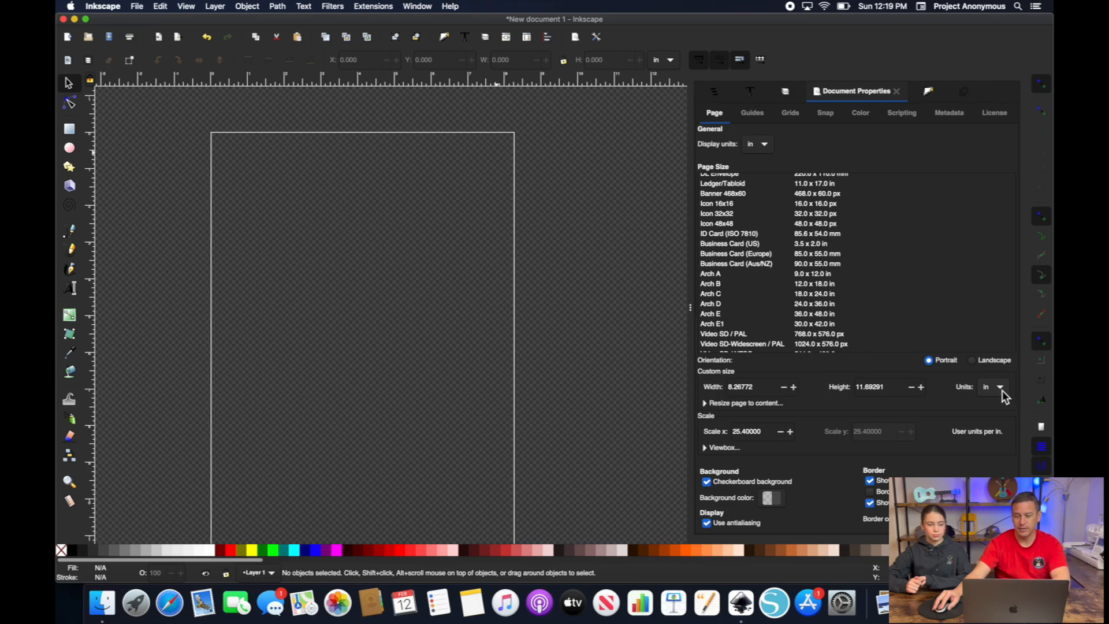
{"action": "left_click_drag", "start_coordinate": [766, 388], "coordinate": [709, 388]}
{"action": "type", "text": "4"}
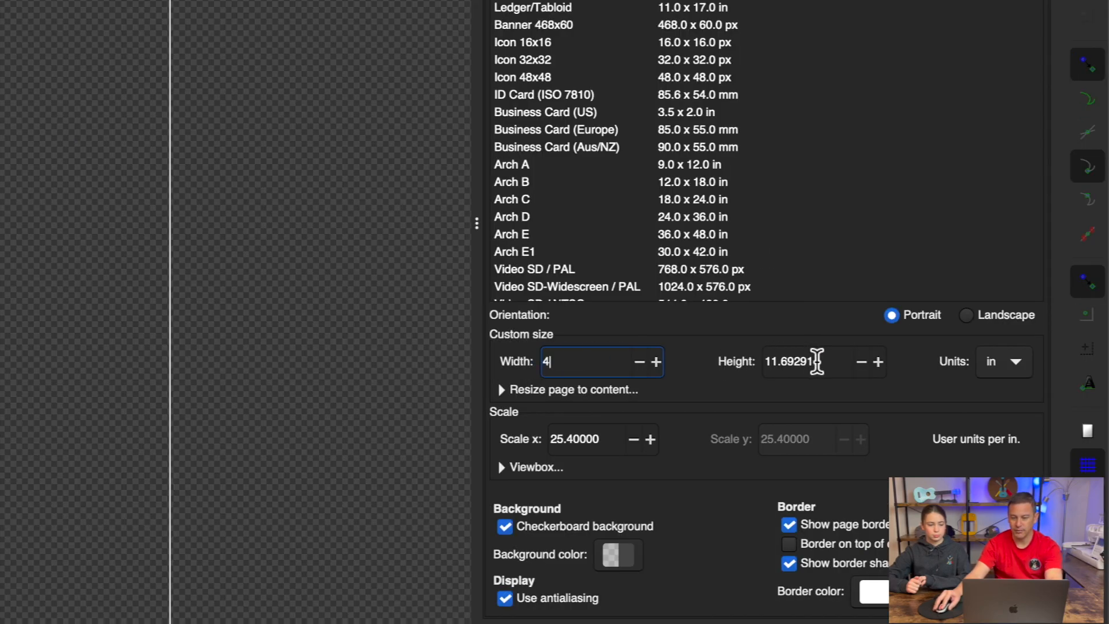
{"action": "key", "text": "Tab"}
{"action": "type", "text": "4"}
{"action": "key", "text": "Tab"}
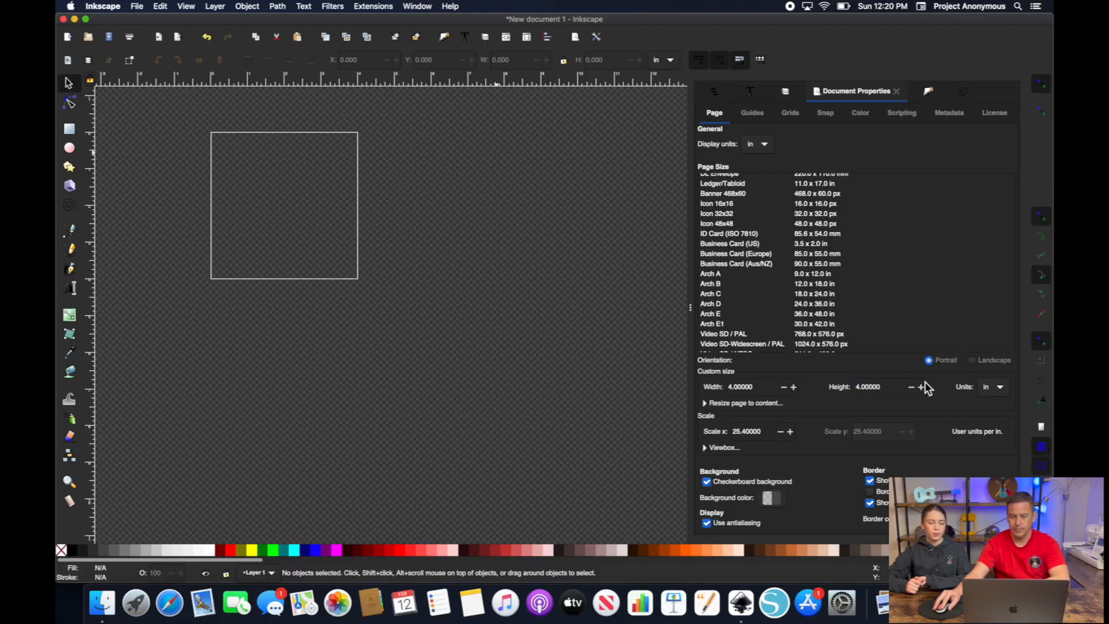
{"action": "scroll", "coordinate": [266, 196], "scroll_direction": "down", "scroll_amount": 3}
{"action": "scroll", "coordinate": [271, 204], "scroll_direction": "up", "scroll_amount": 6}
{"action": "scroll", "coordinate": [271, 203], "scroll_direction": "down", "scroll_amount": 3}
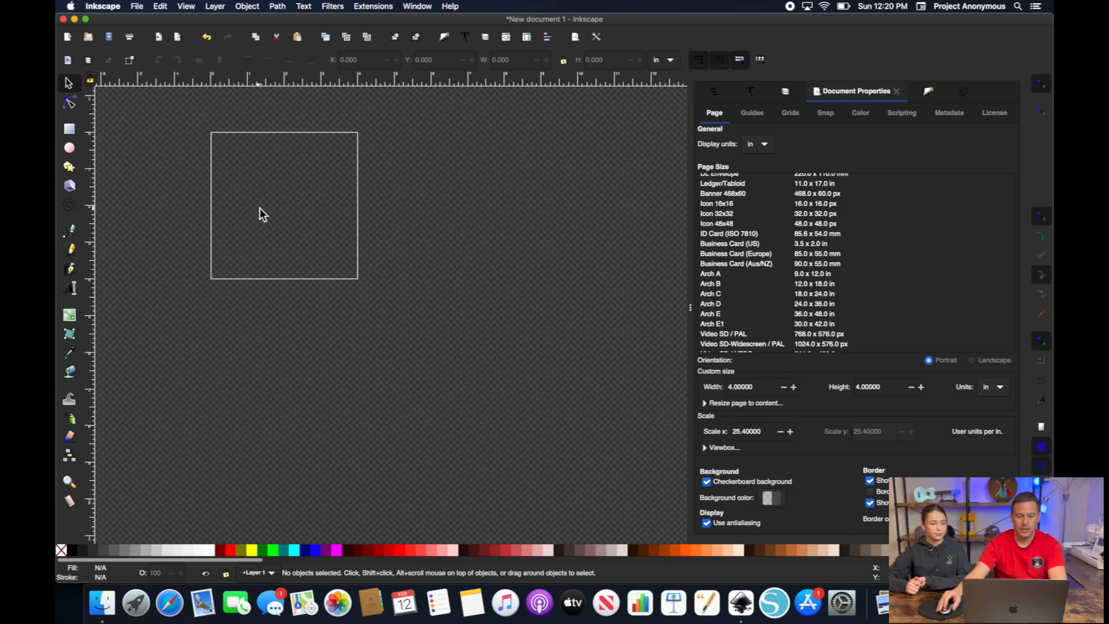
{"action": "scroll", "coordinate": [261, 206], "scroll_direction": "up", "scroll_amount": 2}
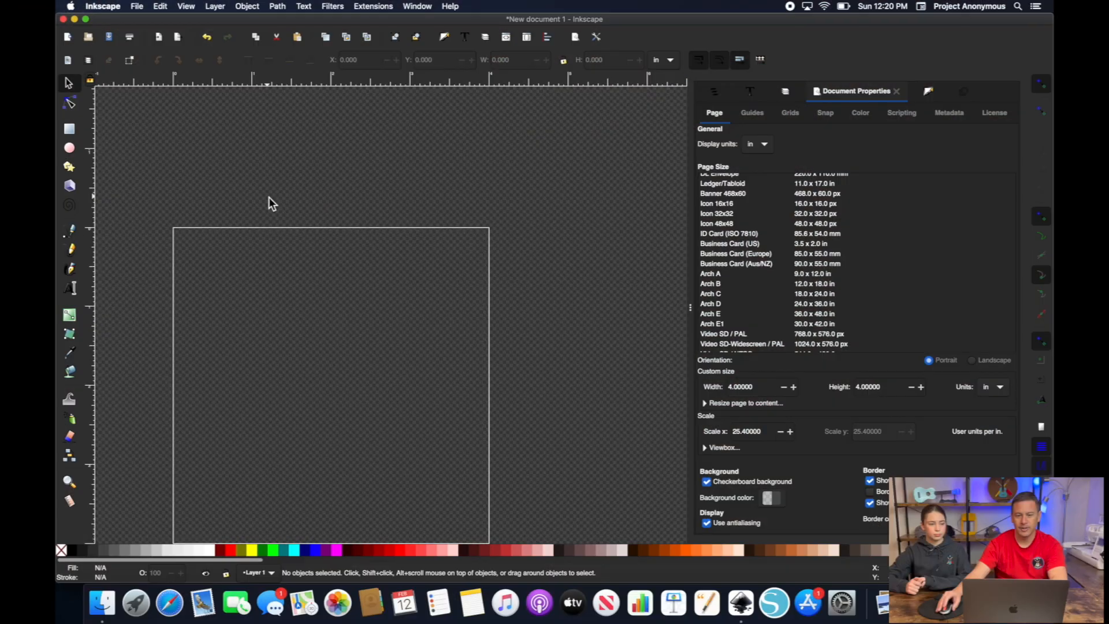
{"action": "scroll", "coordinate": [268, 196], "scroll_direction": "down", "scroll_amount": 5}
{"action": "scroll", "coordinate": [269, 196], "scroll_direction": "left", "scroll_amount": 2}
{"action": "scroll", "coordinate": [268, 196], "scroll_direction": "up", "scroll_amount": 2}
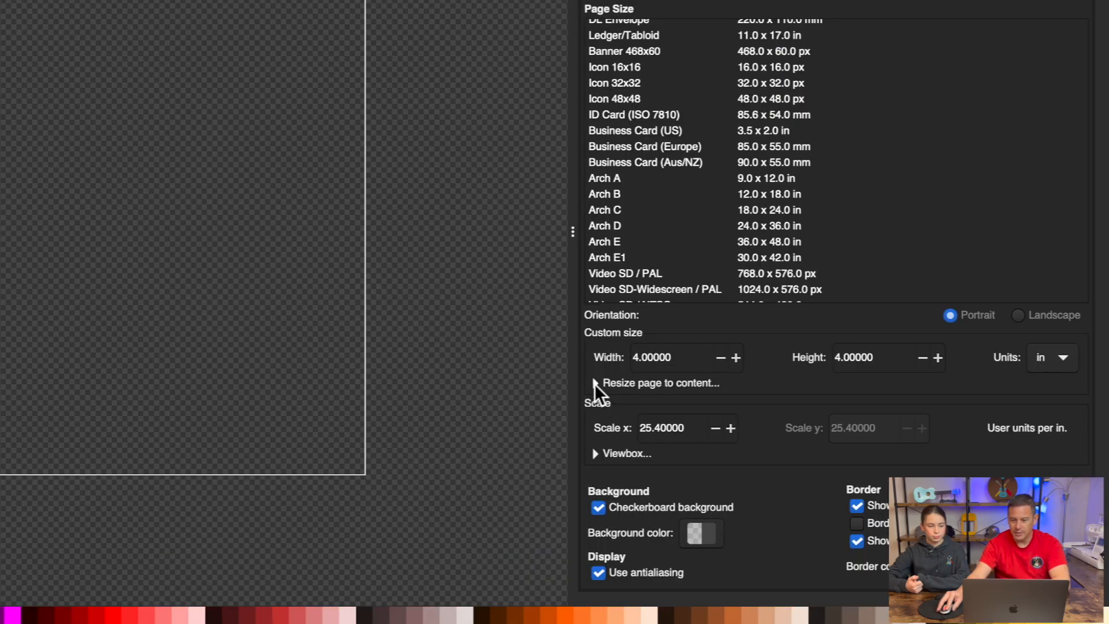
Expand the resize-page-to-content options and draw a rounded rectangle about 2.56 by 1.61 in inside the page.
{"action": "left_click", "coordinate": [594, 383]}
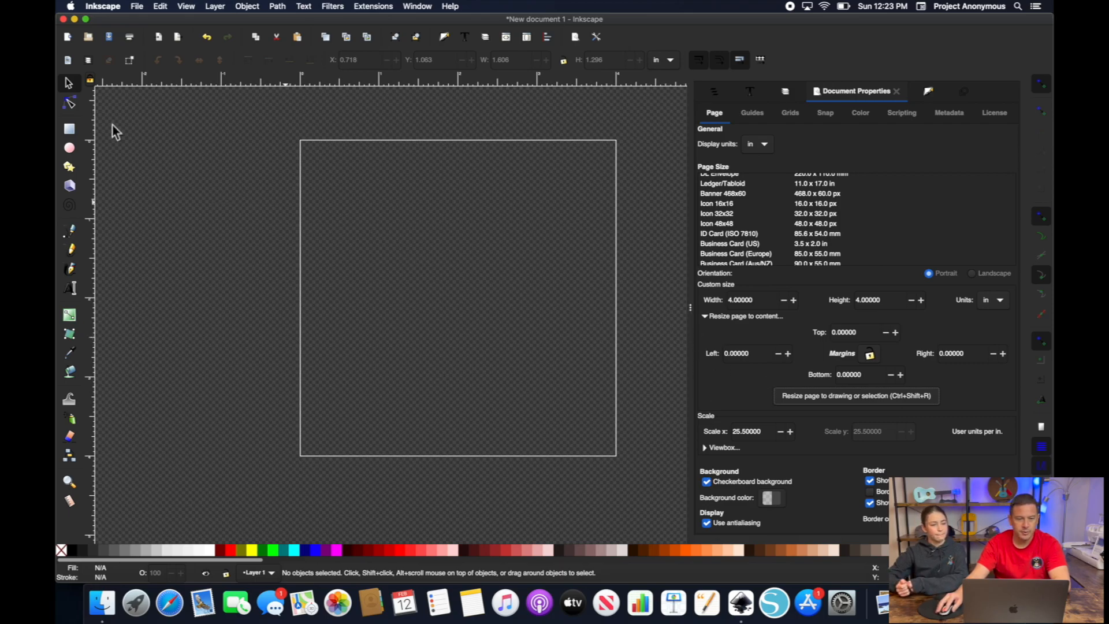
{"action": "left_click", "coordinate": [69, 128]}
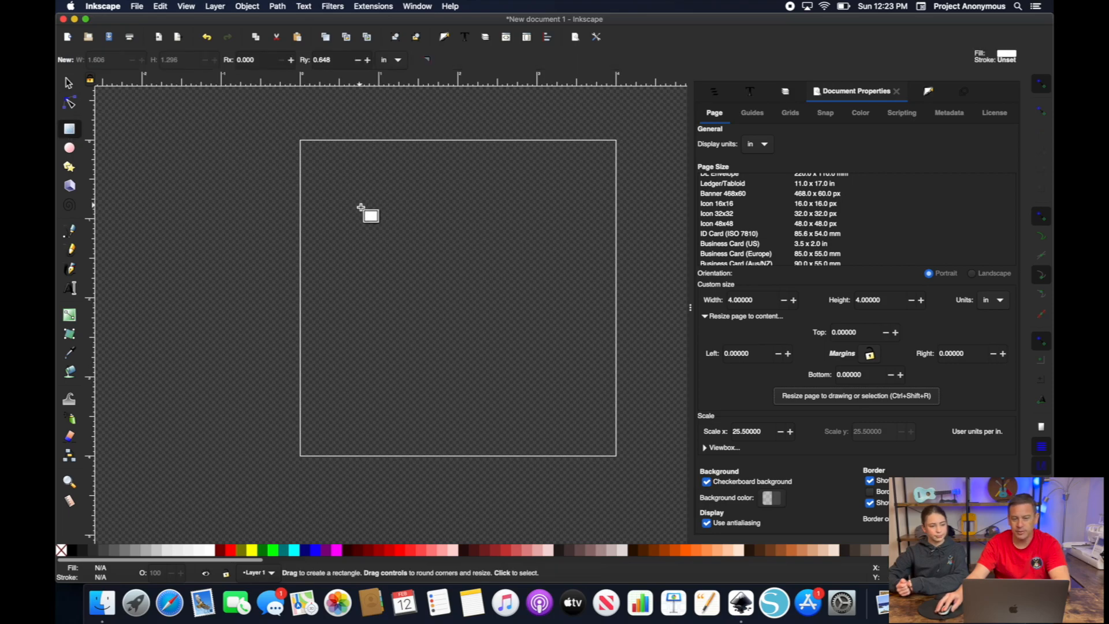
{"action": "left_click_drag", "start_coordinate": [343, 208], "coordinate": [550, 339]}
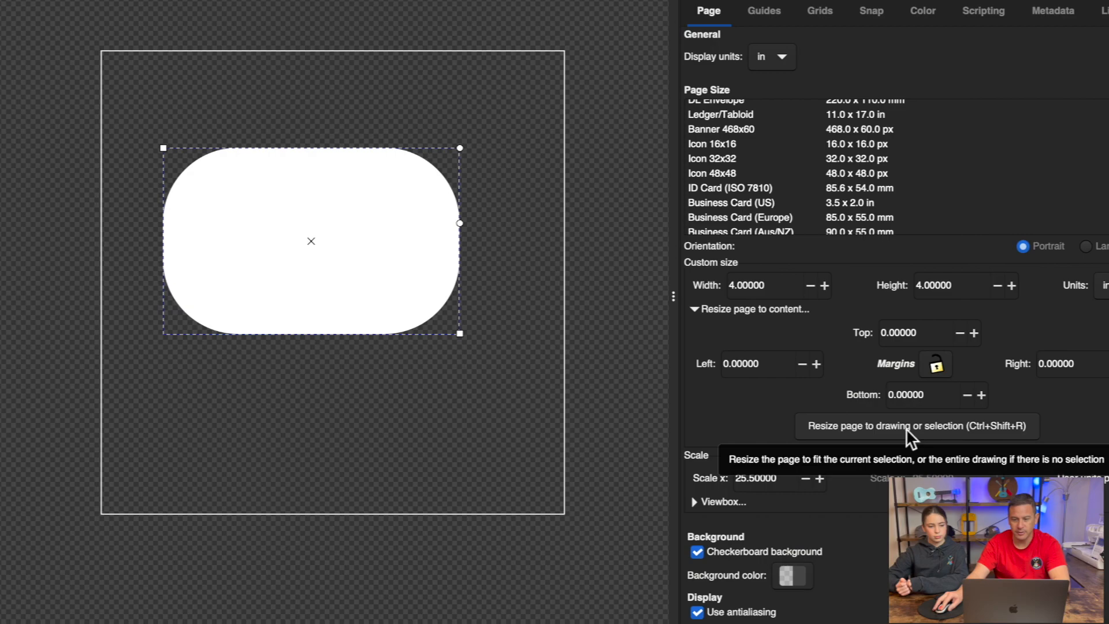
Try resizing the page to fit the selected rectangle, undo the resize, and collapse the resize-page-to-content options.
{"action": "left_click", "coordinate": [847, 399]}
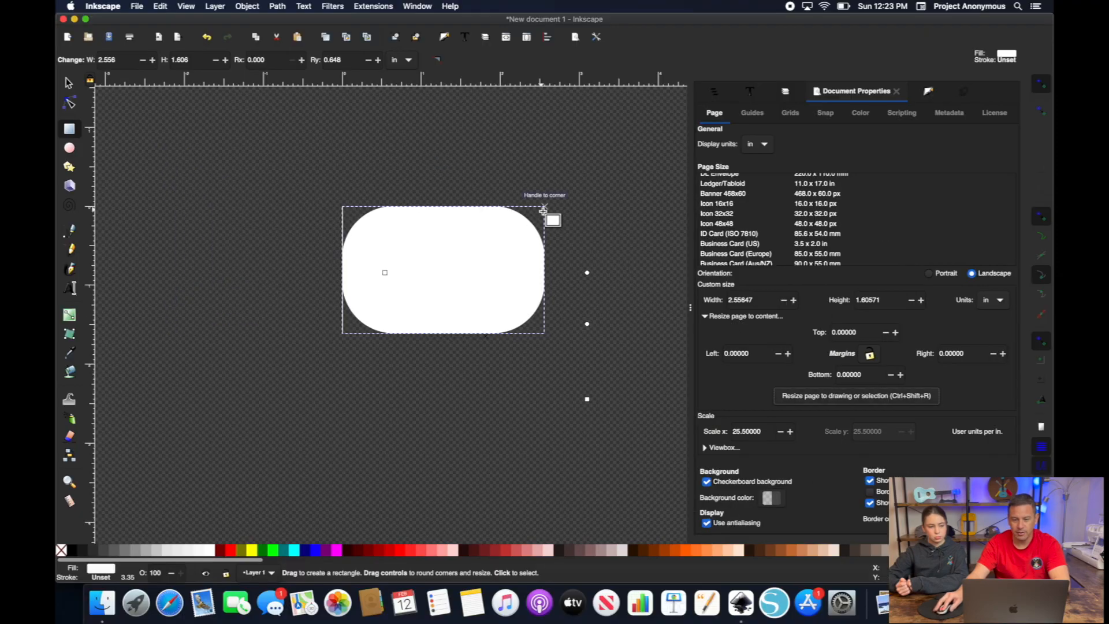
{"action": "scroll", "coordinate": [428, 213], "scroll_direction": "down", "scroll_amount": 4}
{"action": "scroll", "coordinate": [428, 213], "scroll_direction": "up", "scroll_amount": 2}
{"action": "left_click", "coordinate": [68, 83]}
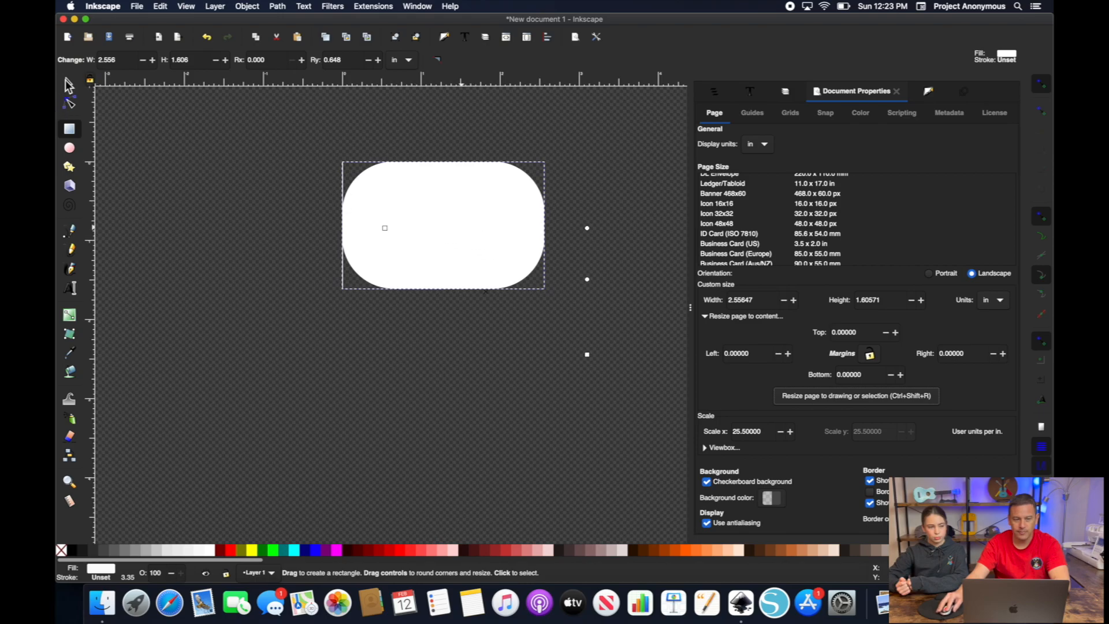
{"action": "left_click_drag", "start_coordinate": [432, 291], "coordinate": [458, 246]}
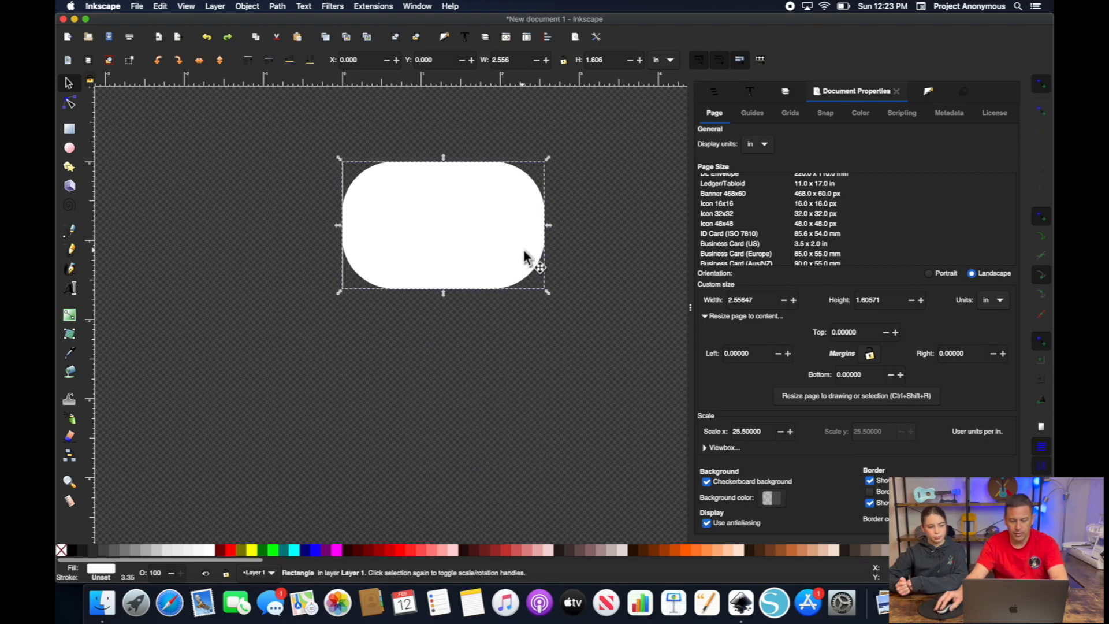
{"action": "key", "text": "ctrl+z"}
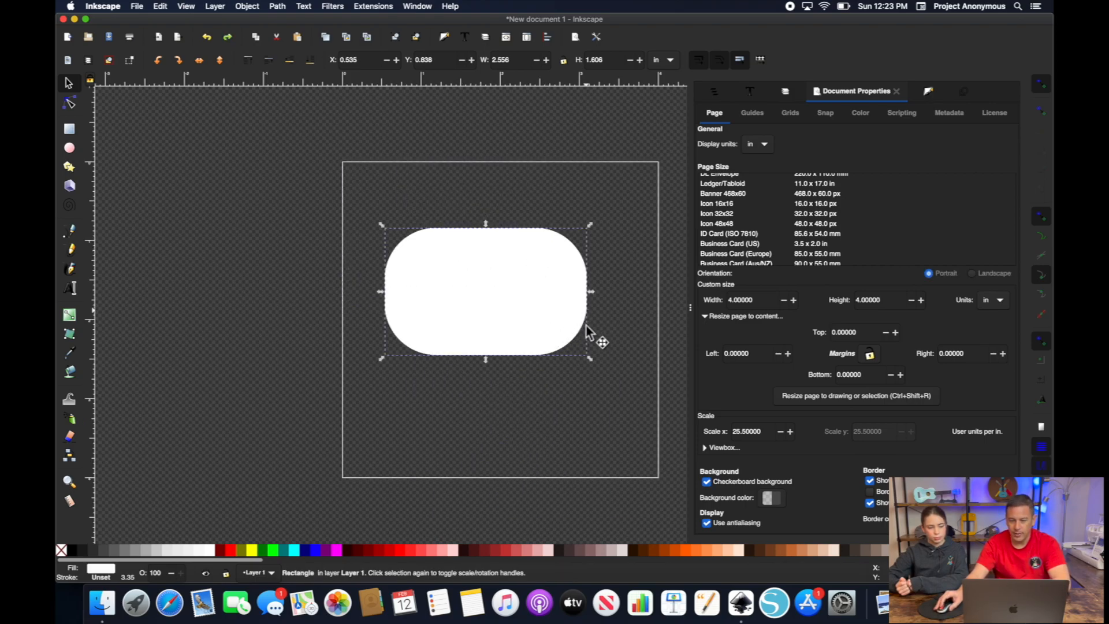
{"action": "left_click", "coordinate": [705, 317]}
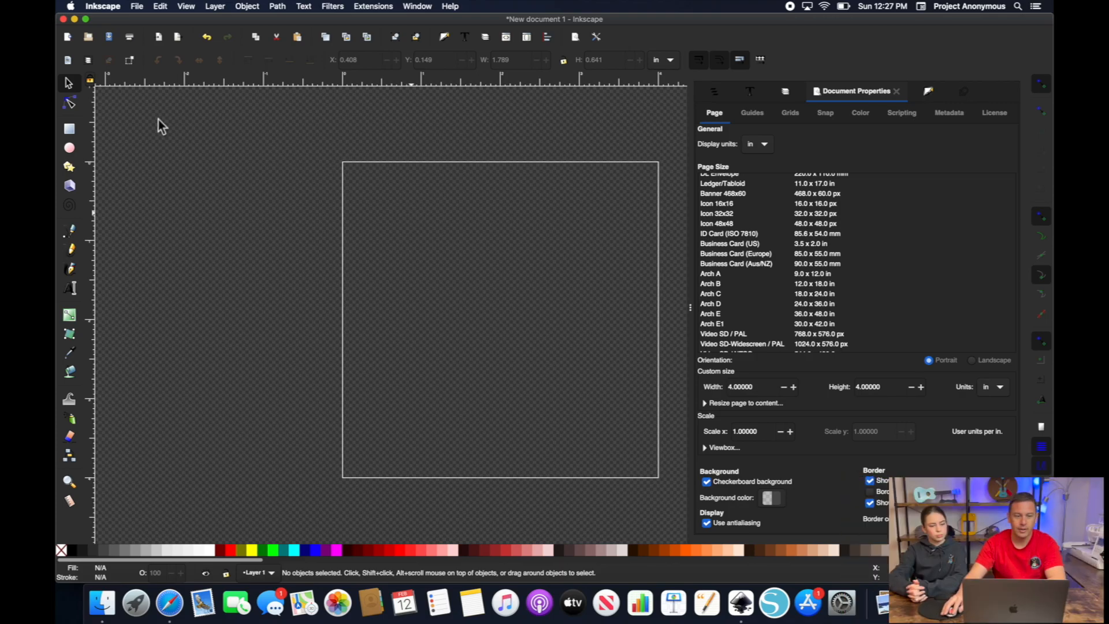
Draw a rounded rectangle about 2.36 by 0.84 in near the page's upper edge and leave it selected.
{"action": "left_click", "coordinate": [69, 128]}
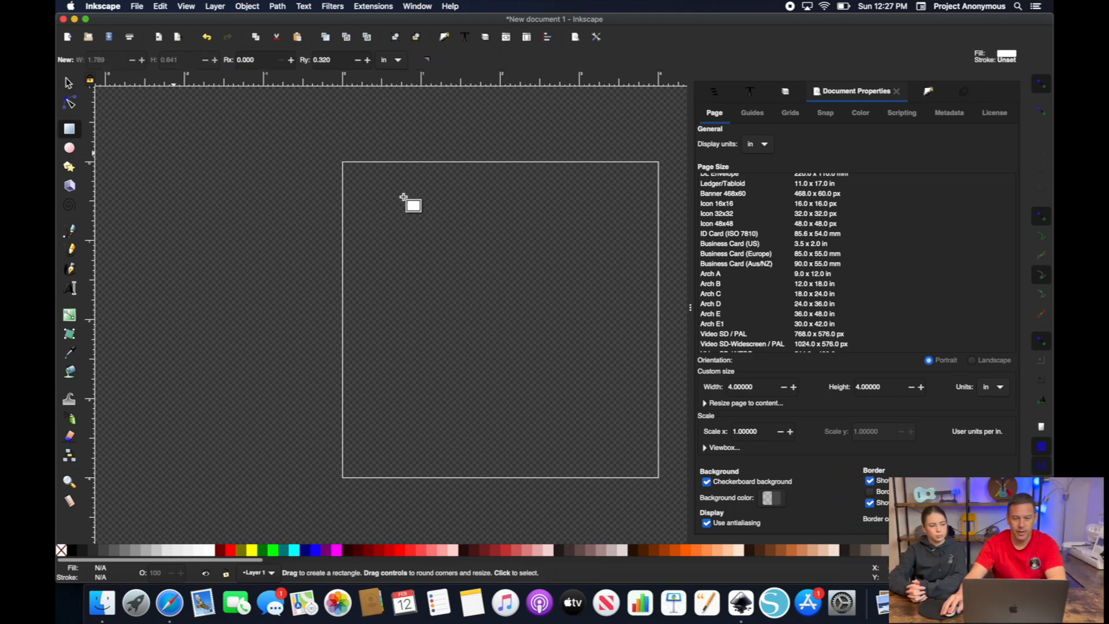
{"action": "left_click_drag", "start_coordinate": [384, 197], "coordinate": [569, 261]}
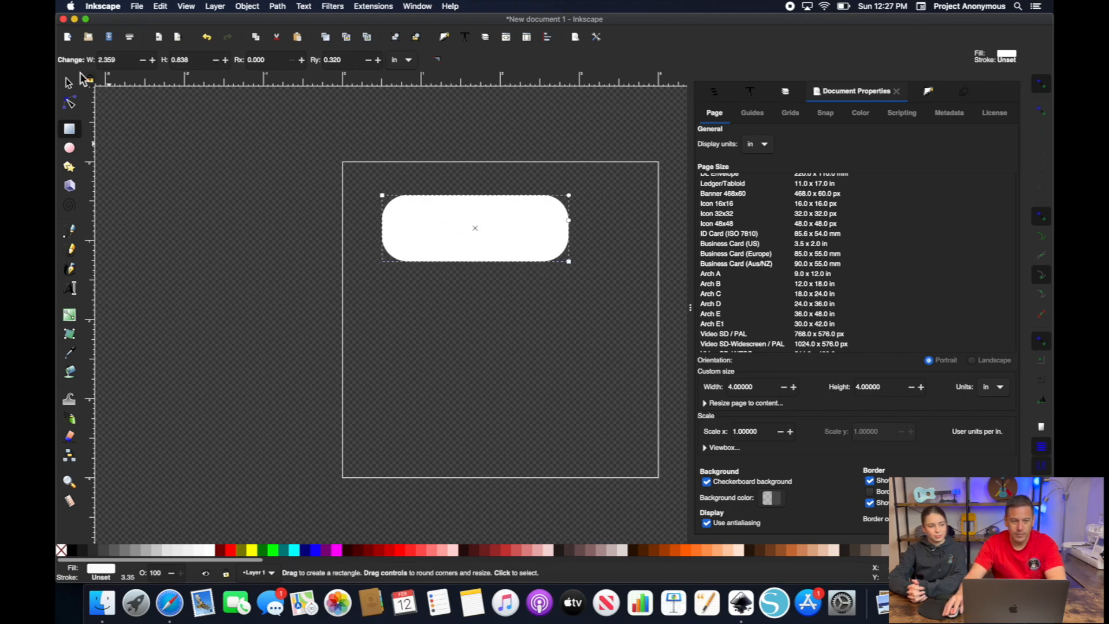
{"action": "left_click", "coordinate": [70, 83]}
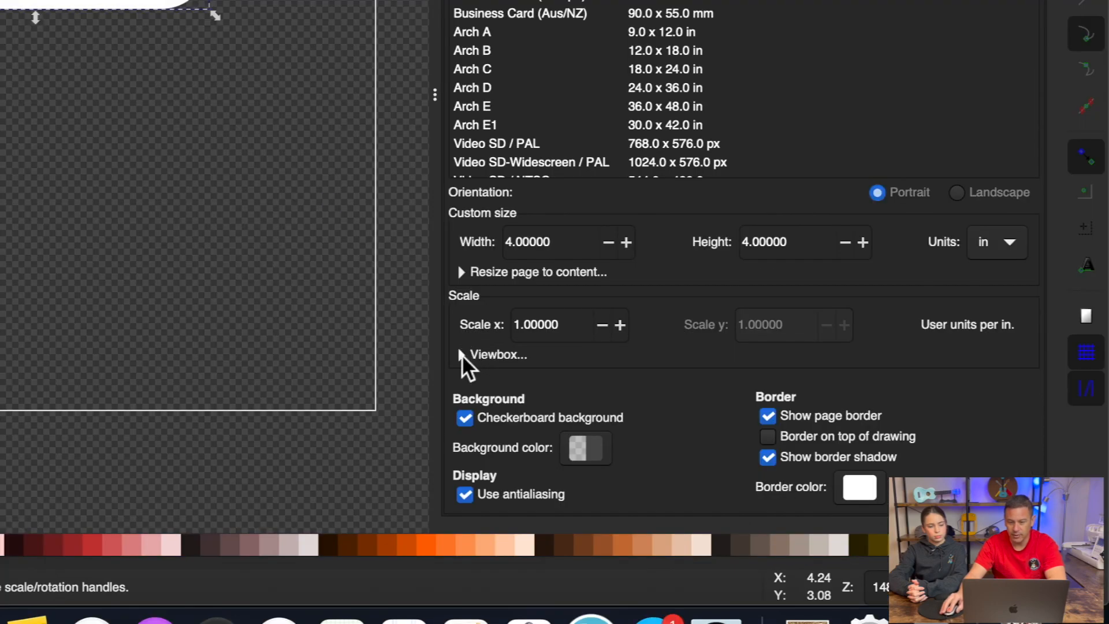
Expand the viewbox settings and set the document's horizontal scale to 5 user units per inch.
{"action": "left_click", "coordinate": [462, 354]}
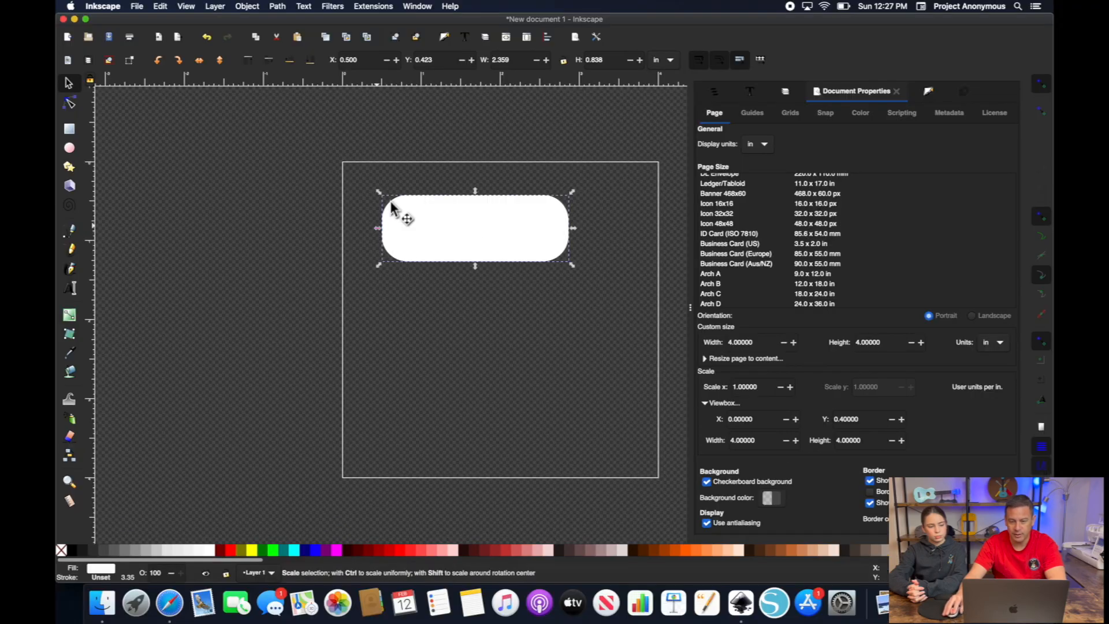
{"action": "left_click_drag", "start_coordinate": [759, 387], "coordinate": [738, 390]}
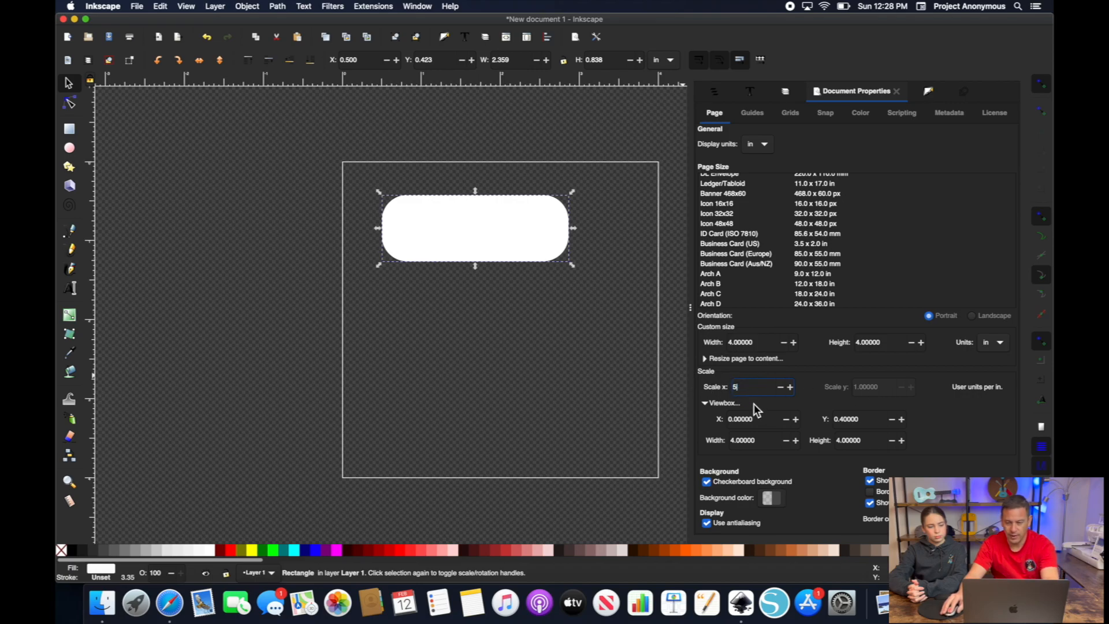
{"action": "key", "text": "Return"}
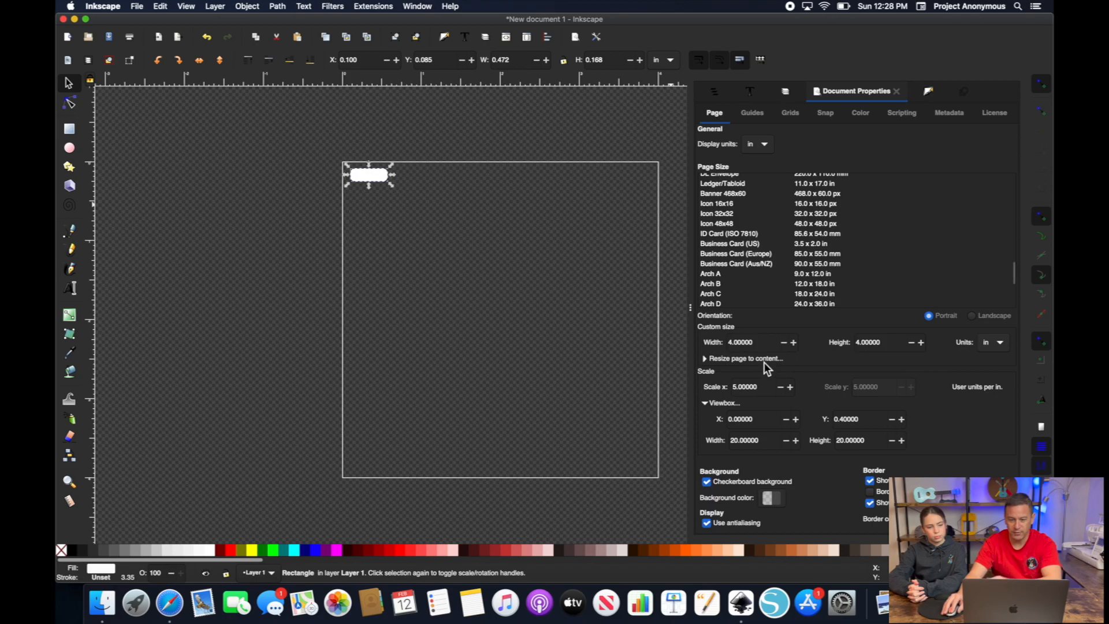
Set the document's horizontal scale to 0.5 user units per inch.
{"action": "left_click_drag", "start_coordinate": [763, 388], "coordinate": [720, 394]}
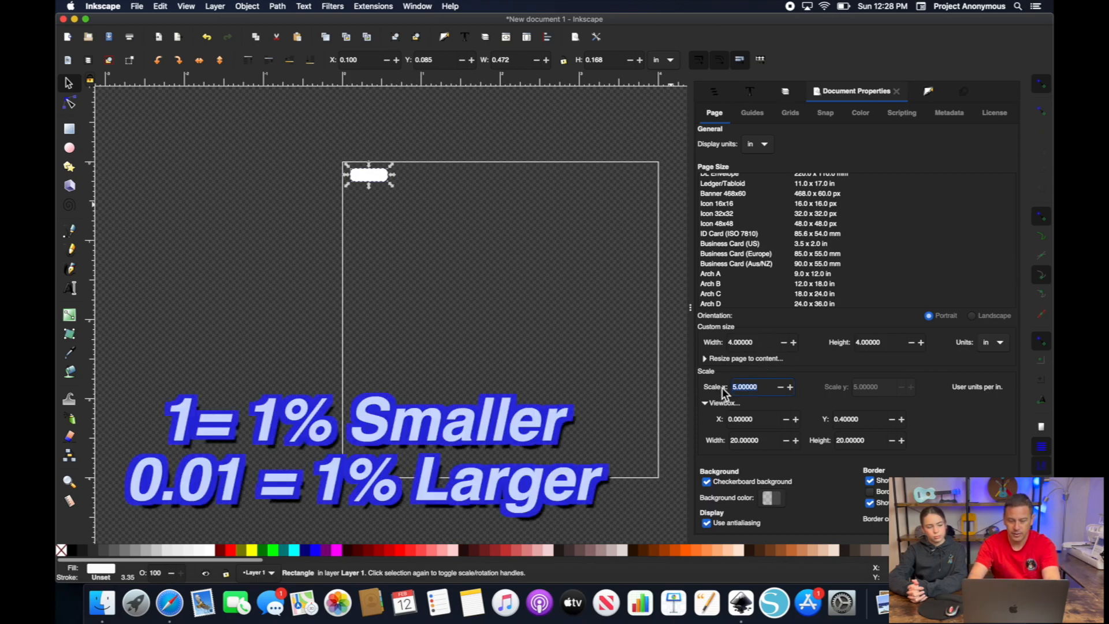
{"action": "type", "text": "1"}
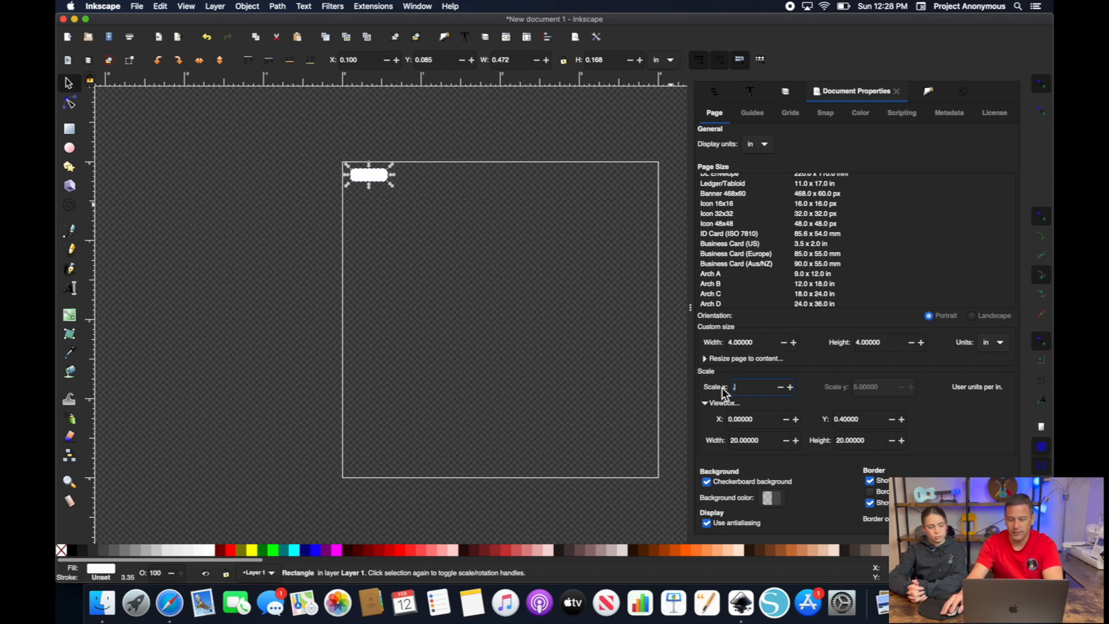
{"action": "type", "text": "5"}
{"action": "key", "text": "Return"}
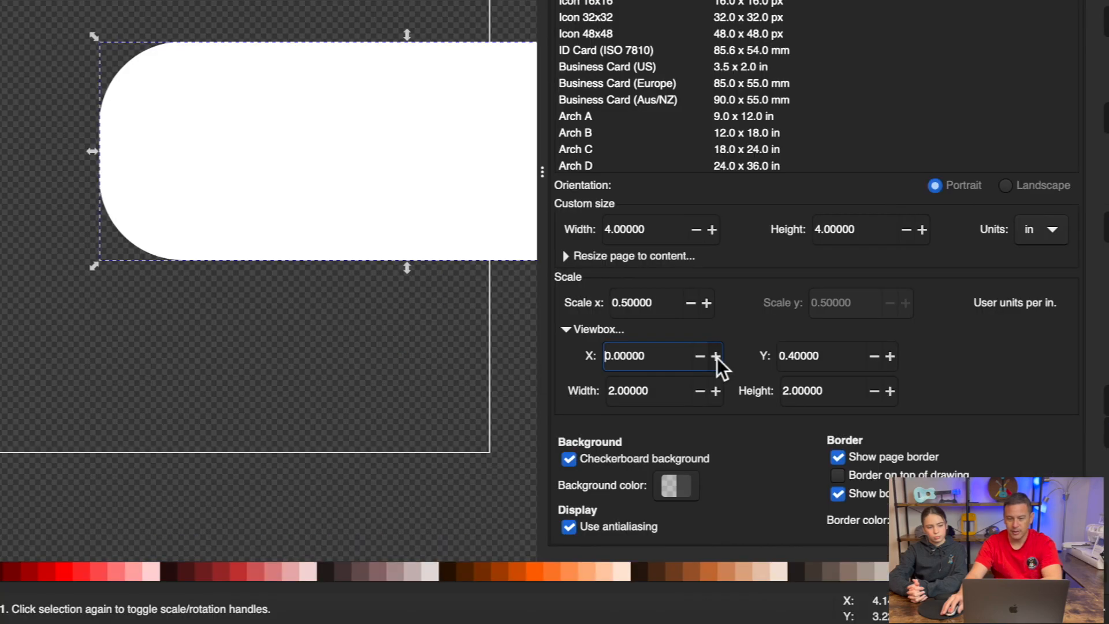
Increase the viewbox X offset to 1.1 to shift the rectangle sideways relative to the page.
{"action": "left_click", "coordinate": [795, 420]}
{"action": "left_click", "coordinate": [795, 419]}
{"action": "left_click", "coordinate": [795, 419]}
{"action": "left_click", "coordinate": [795, 419]}
{"action": "left_click", "coordinate": [795, 419]}
{"action": "left_click", "coordinate": [715, 356]}
{"action": "left_click", "coordinate": [716, 356]}
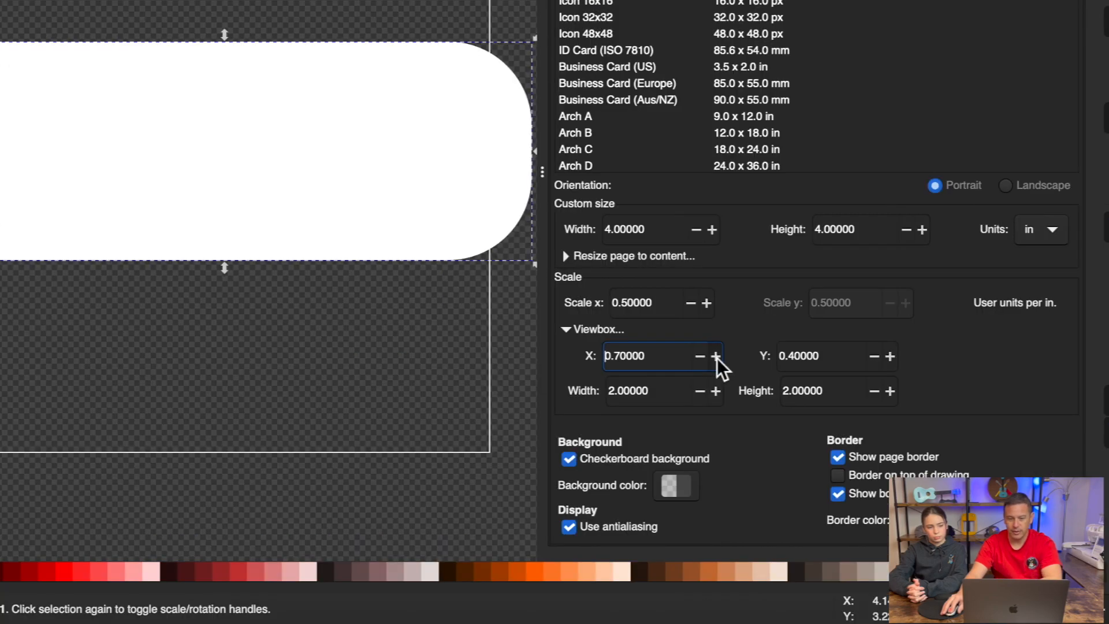
{"action": "left_click", "coordinate": [716, 356]}
{"action": "left_click", "coordinate": [716, 357]}
{"action": "left_click", "coordinate": [716, 356]}
{"action": "left_click", "coordinate": [716, 356]}
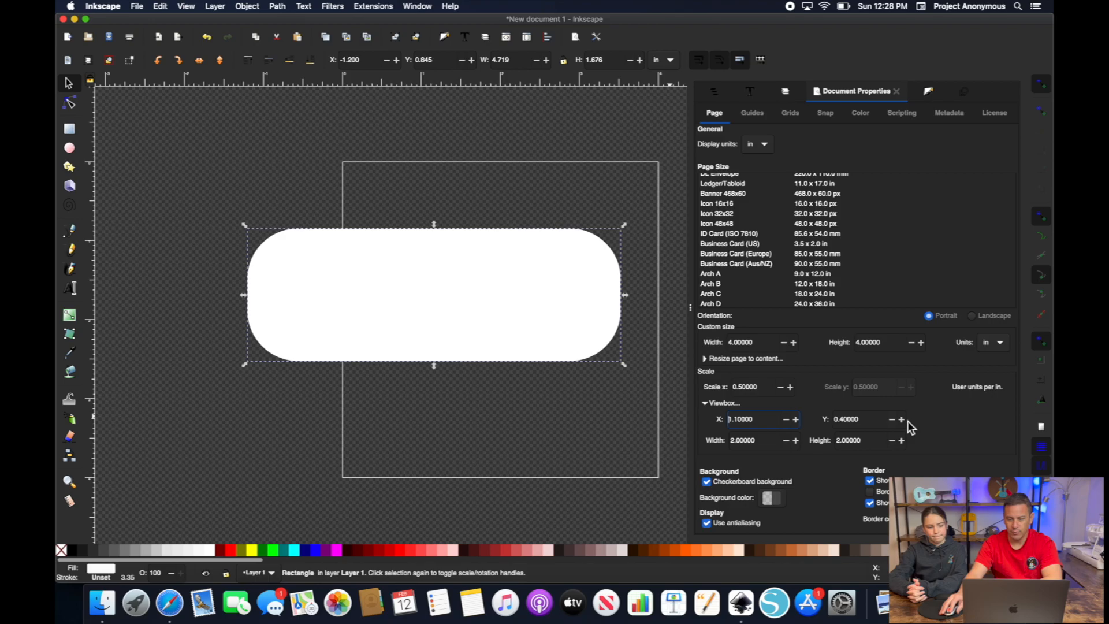
Raise the viewbox Y offset in small increments and bring it back to 0.4.
{"action": "left_click", "coordinate": [903, 420]}
{"action": "left_click", "coordinate": [903, 420]}
{"action": "left_click", "coordinate": [891, 420]}
{"action": "left_click", "coordinate": [892, 421]}
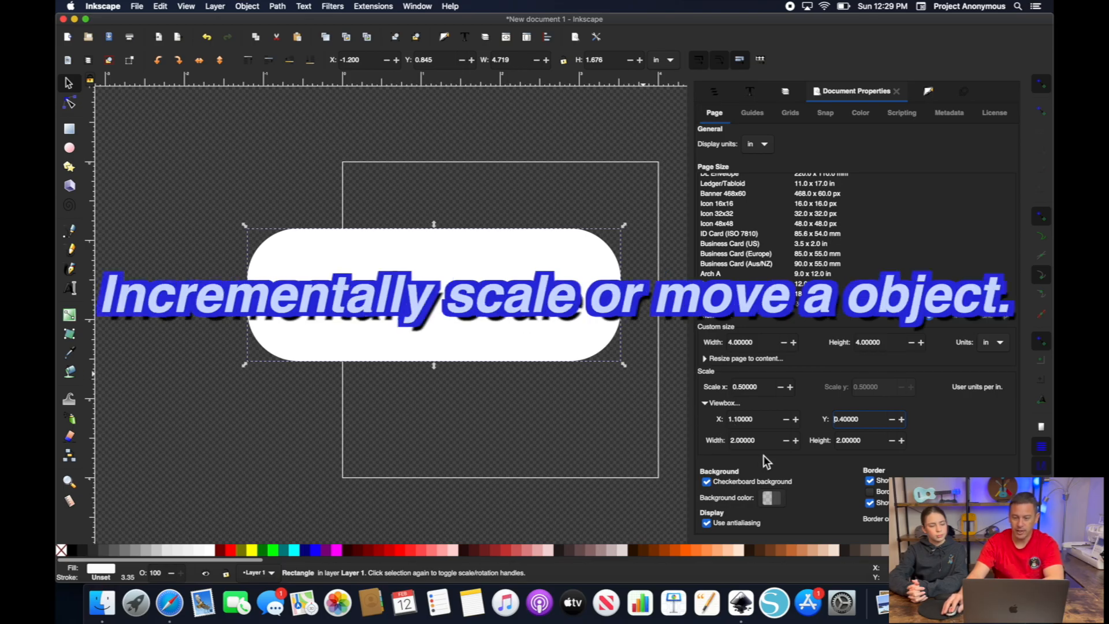
Freely resize the rounded rectangle from its lower corner to about 4.72 by 1.44 in.
{"action": "left_click", "coordinate": [706, 481]}
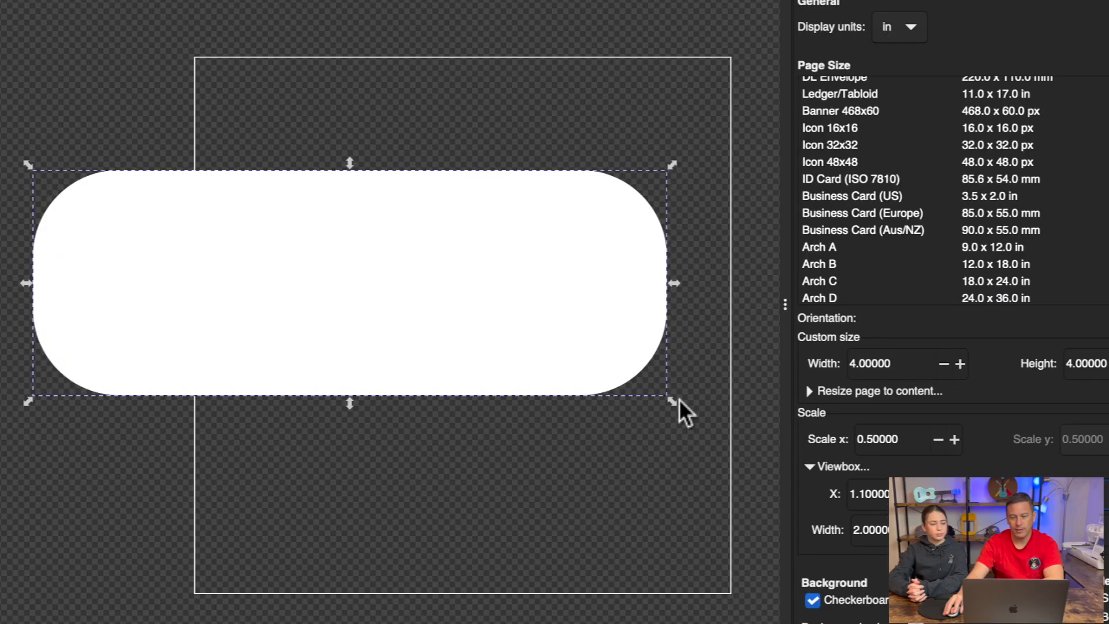
{"action": "left_click_drag", "start_coordinate": [674, 400], "coordinate": [751, 432]}
{"action": "left_click_drag", "start_coordinate": [671, 383], "coordinate": [624, 346]}
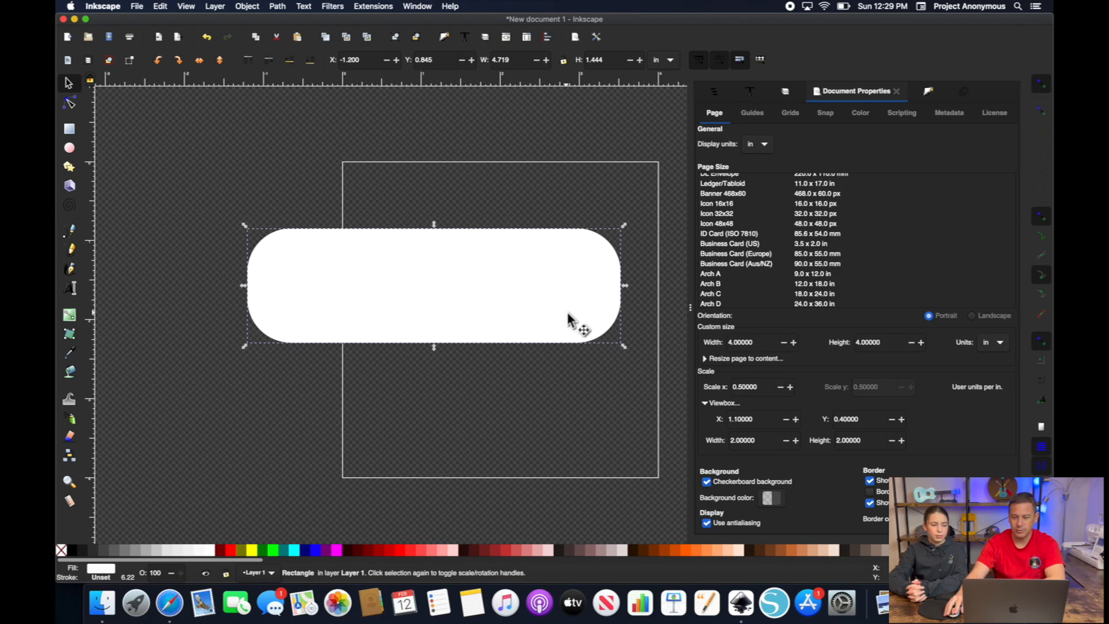
Delete the rounded rectangle and collapse the viewbox settings.
{"action": "left_click", "coordinate": [560, 288]}
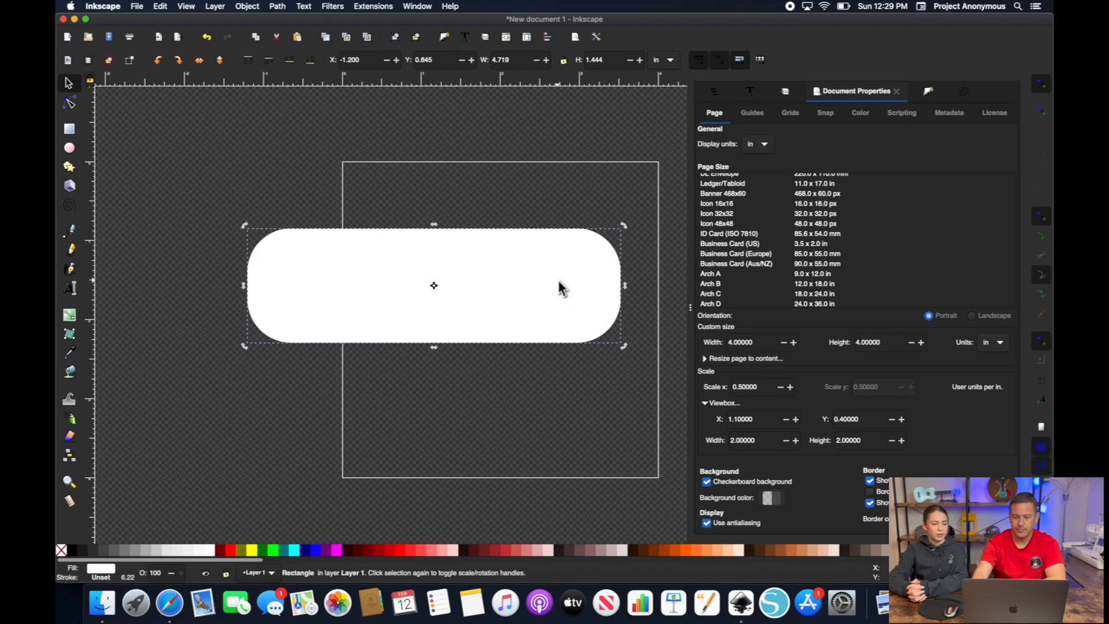
{"action": "key", "text": "Delete"}
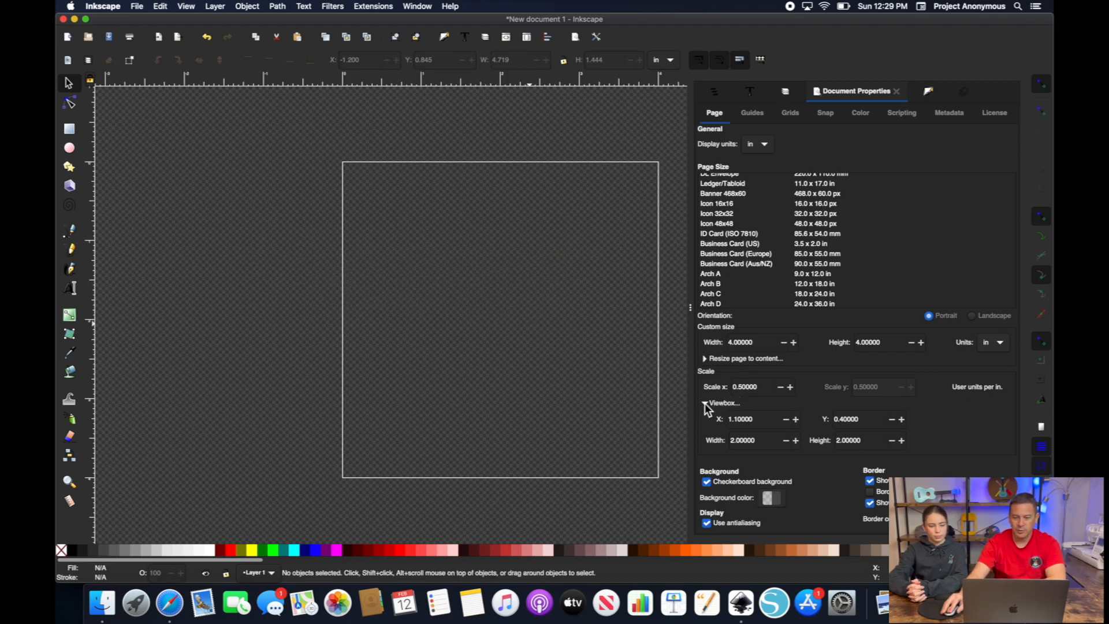
{"action": "left_click", "coordinate": [705, 403]}
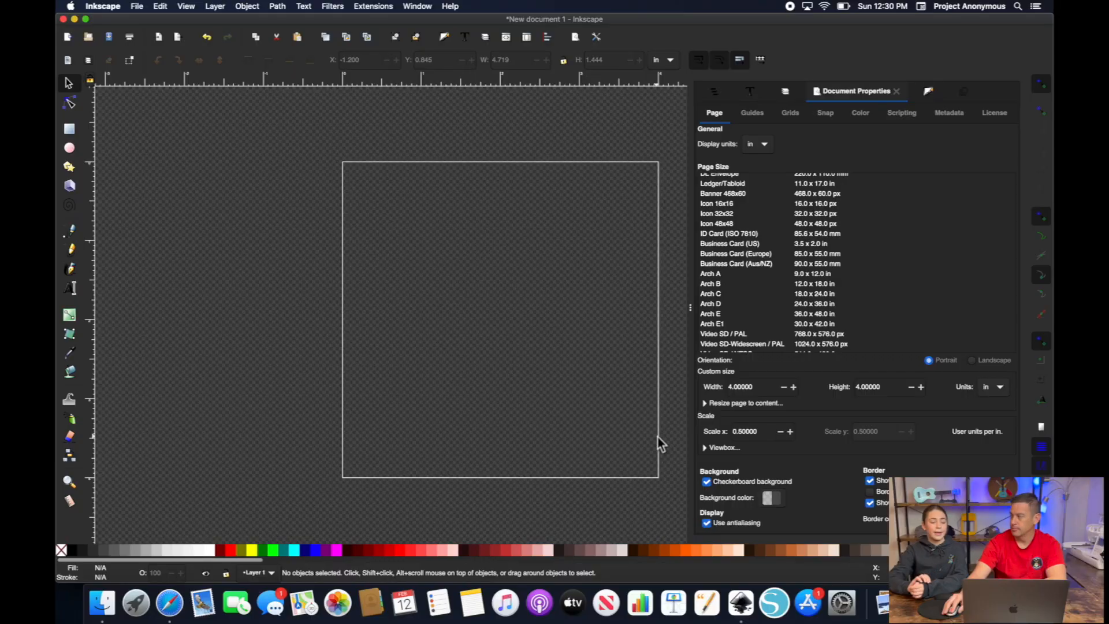
Compare the canvas with and without the checkerboard background, leaving the checkerboard turned off.
{"action": "left_click", "coordinate": [706, 481]}
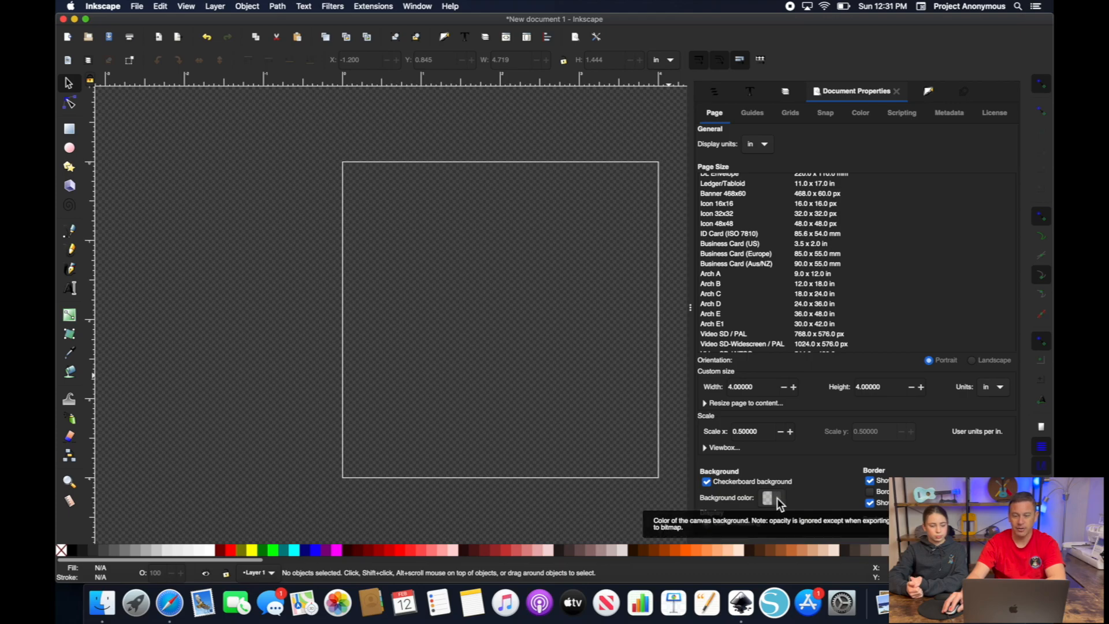
{"action": "left_click", "coordinate": [707, 481]}
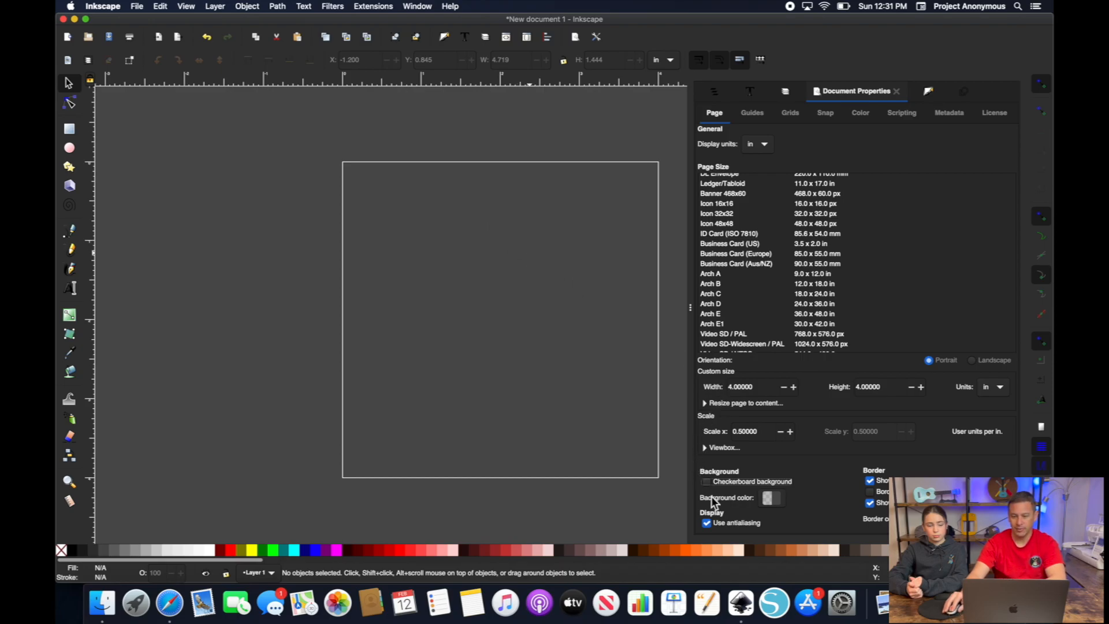
{"action": "left_click", "coordinate": [706, 482]}
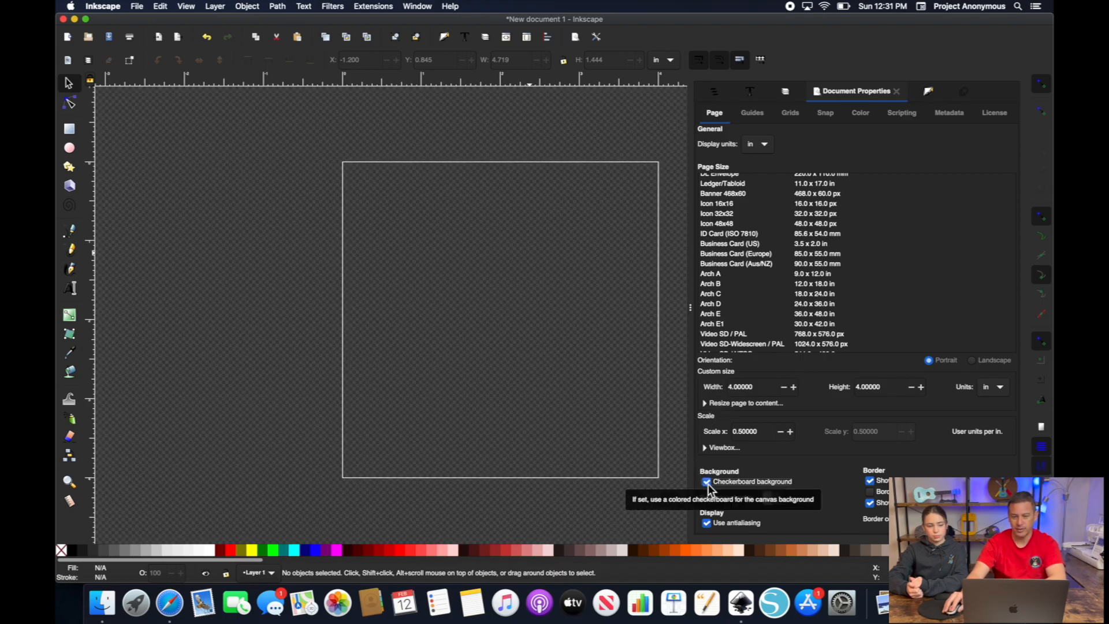
{"action": "left_click", "coordinate": [707, 481]}
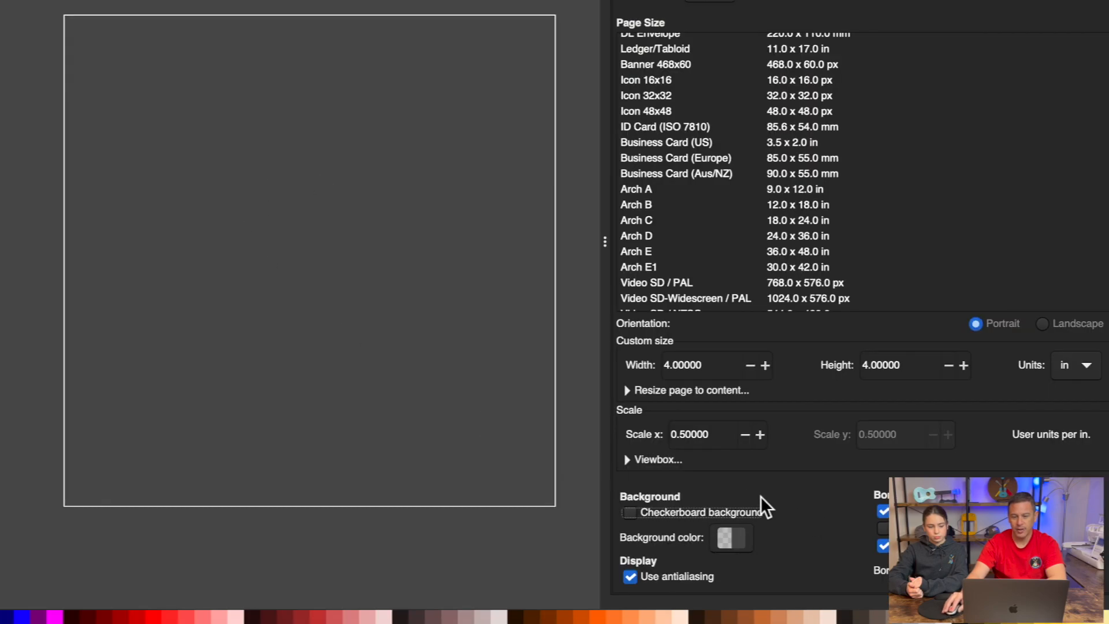
Try a red canvas background color and tone it down to a dark brownish grey.
{"action": "left_click", "coordinate": [745, 537]}
{"action": "left_click_drag", "start_coordinate": [349, 161], "coordinate": [418, 177]}
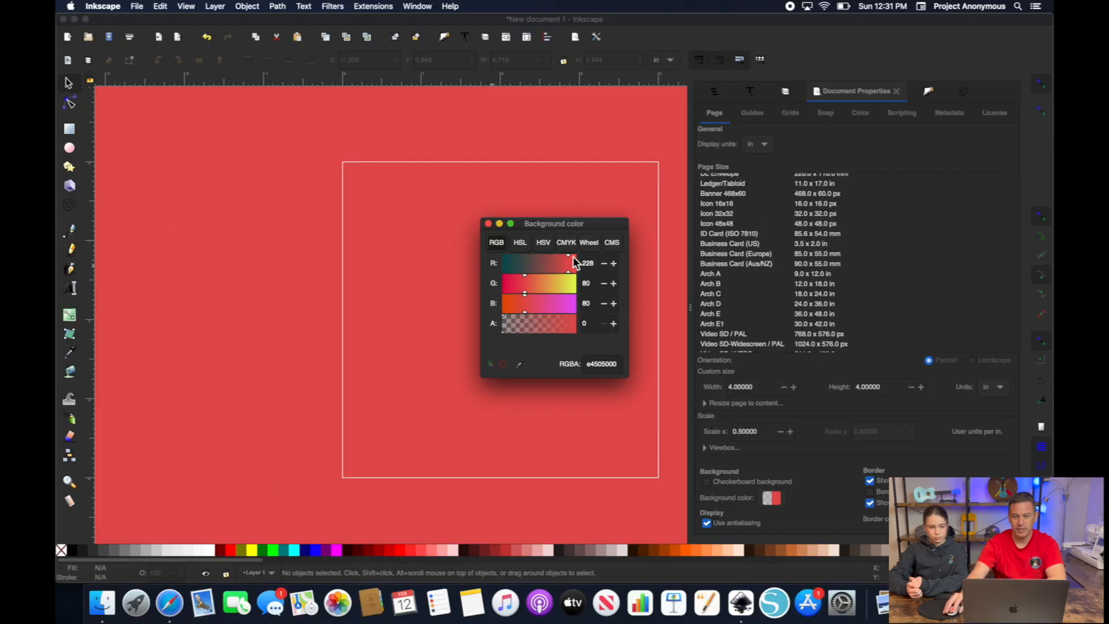
{"action": "left_click_drag", "start_coordinate": [575, 261], "coordinate": [522, 258]}
{"action": "left_click", "coordinate": [487, 223]}
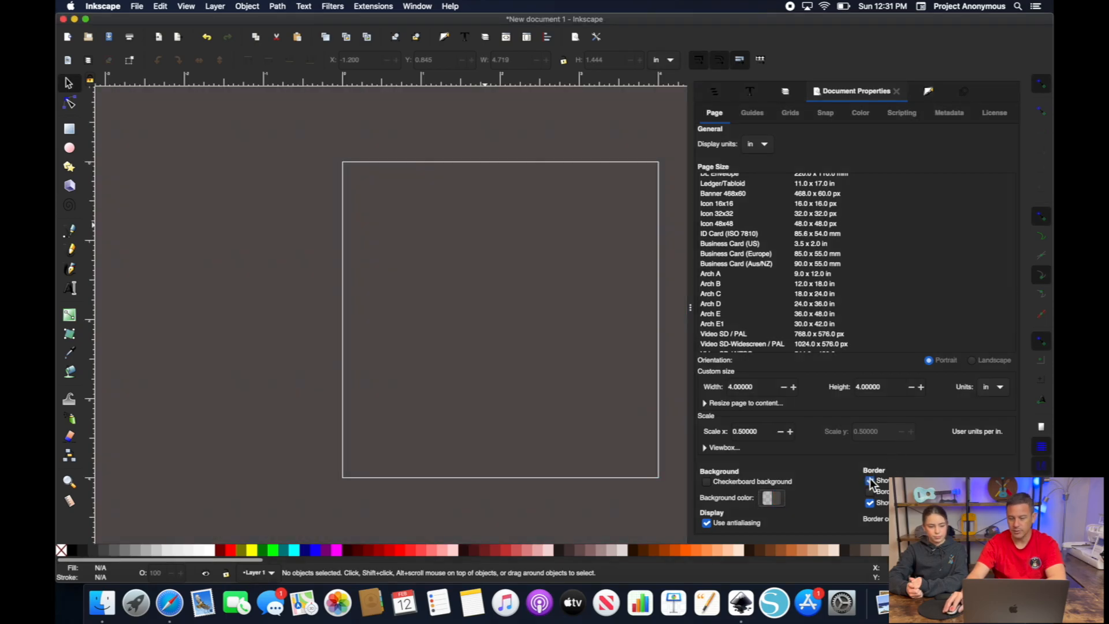
Hide and restore the page border, and tint the border color a pale yellow.
{"action": "left_click", "coordinate": [869, 481]}
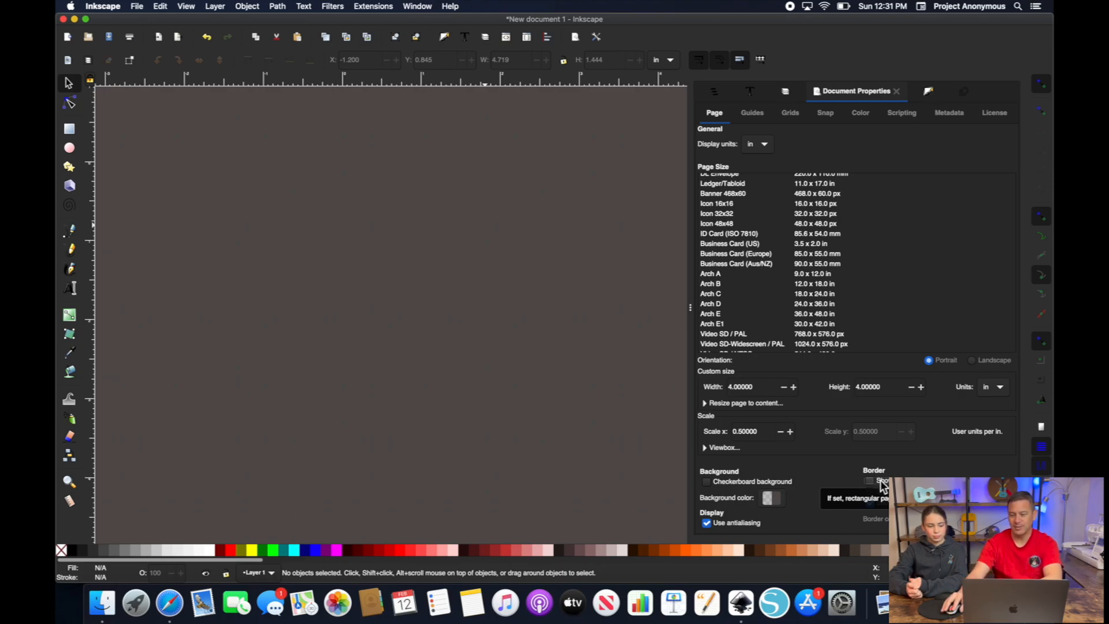
{"action": "left_click", "coordinate": [869, 481]}
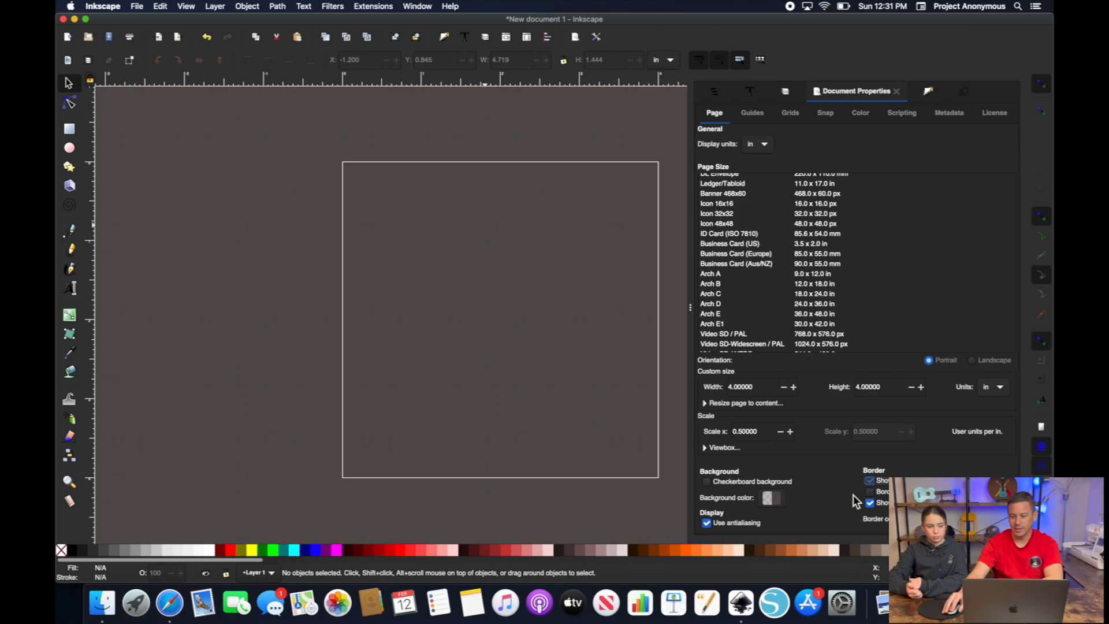
{"action": "left_click", "coordinate": [919, 518]}
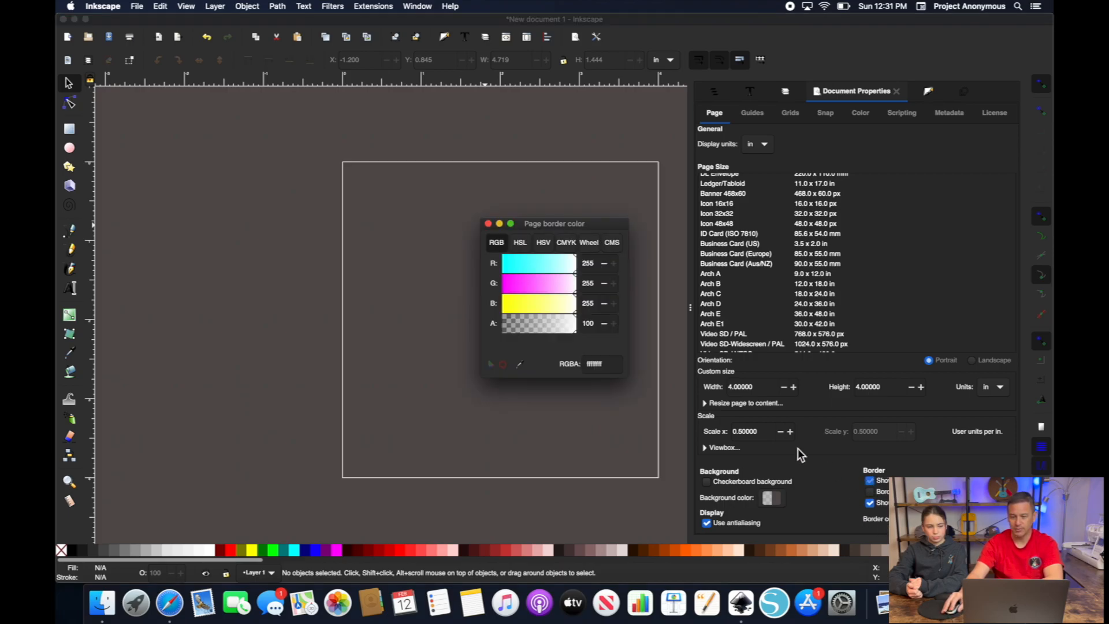
{"action": "left_click", "coordinate": [519, 305]}
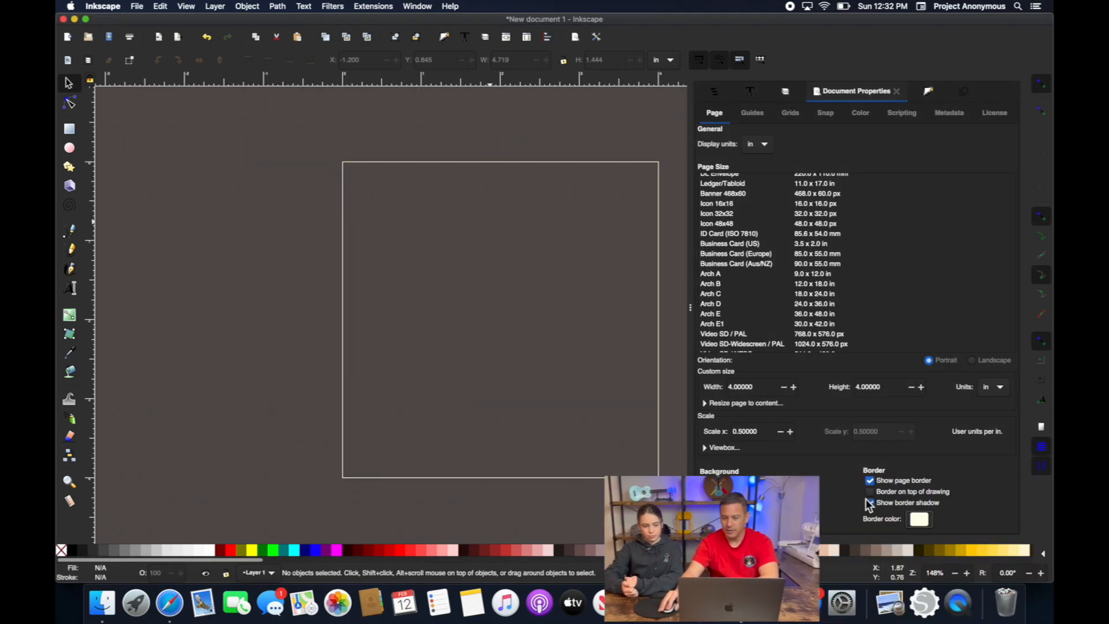
Toggle the border shadow off and on while inspecting the page's lower edge up close.
{"action": "left_click", "coordinate": [867, 503]}
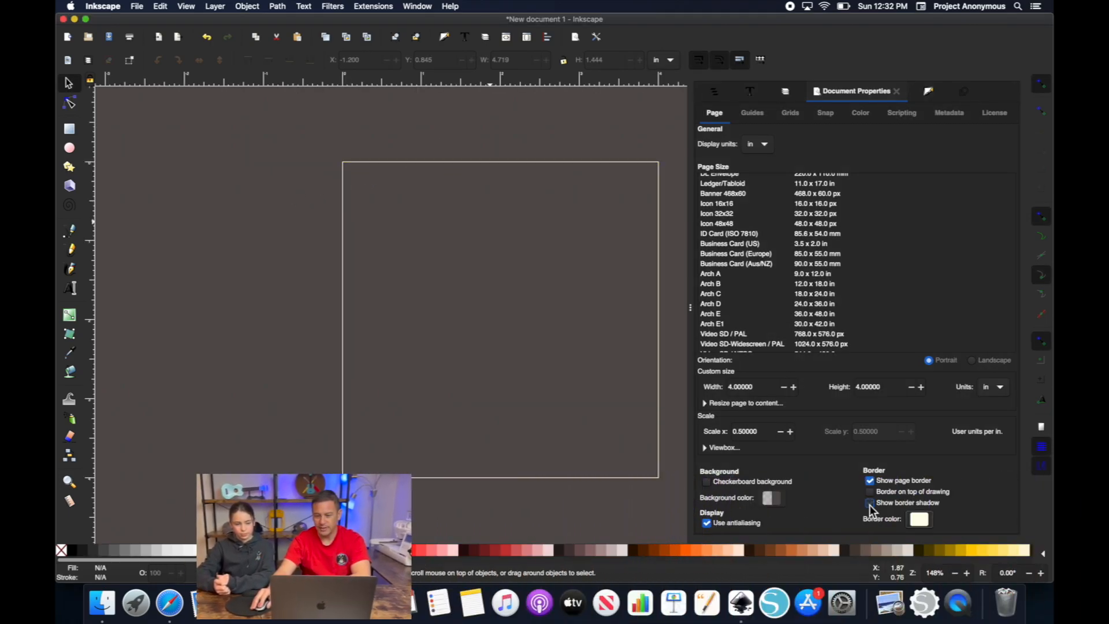
{"action": "scroll", "coordinate": [656, 417], "scroll_direction": "down", "scroll_amount": 6}
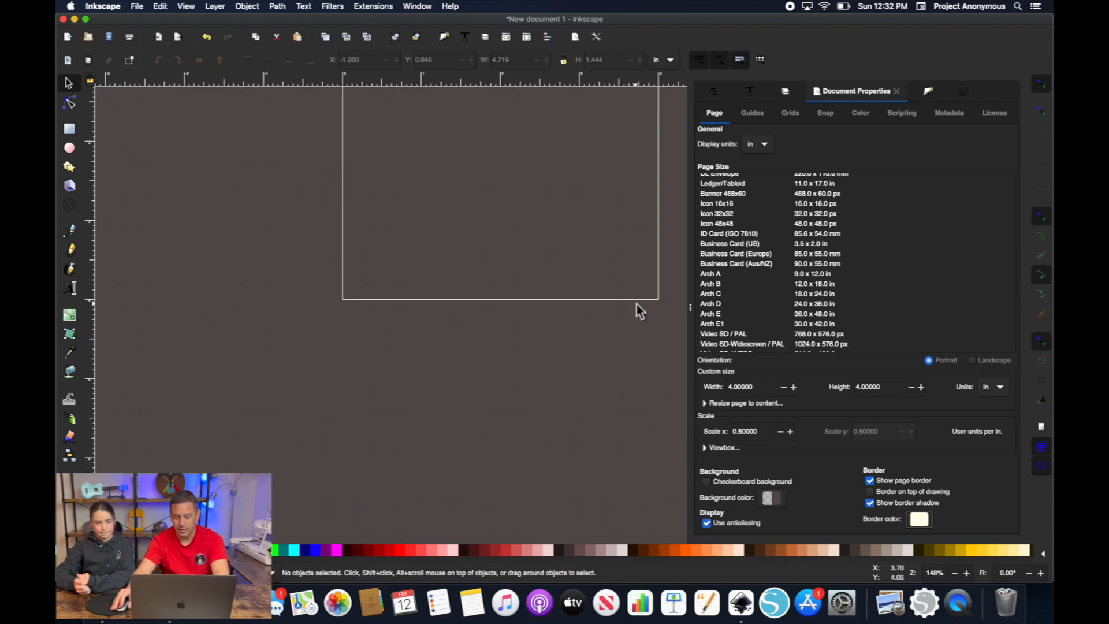
{"action": "scroll", "coordinate": [636, 304], "scroll_direction": "up", "scroll_amount": 4}
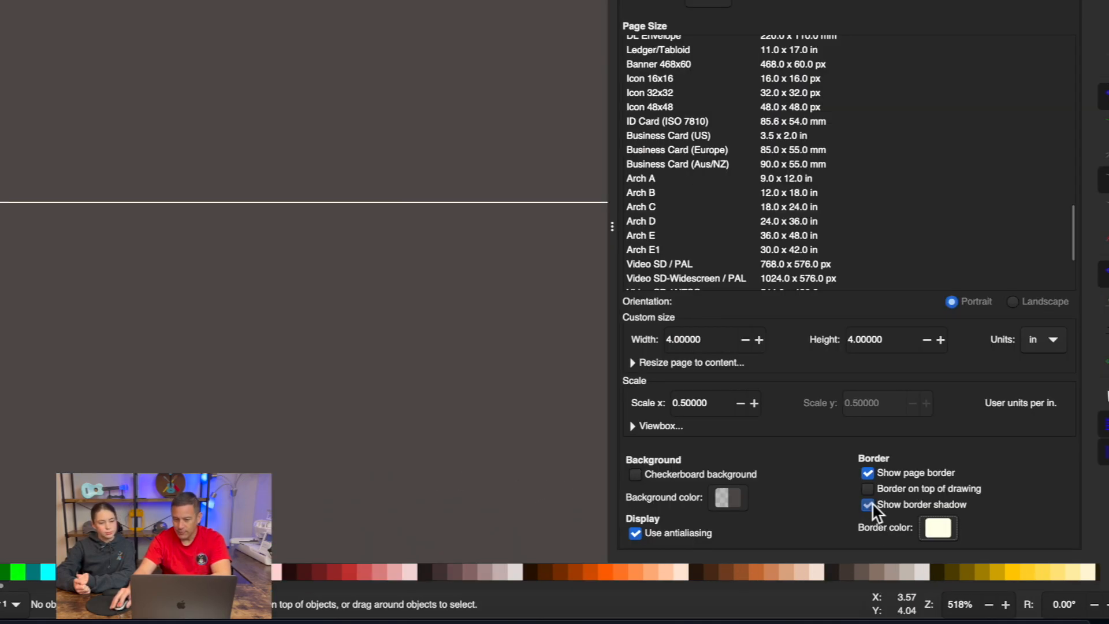
{"action": "left_click", "coordinate": [868, 504]}
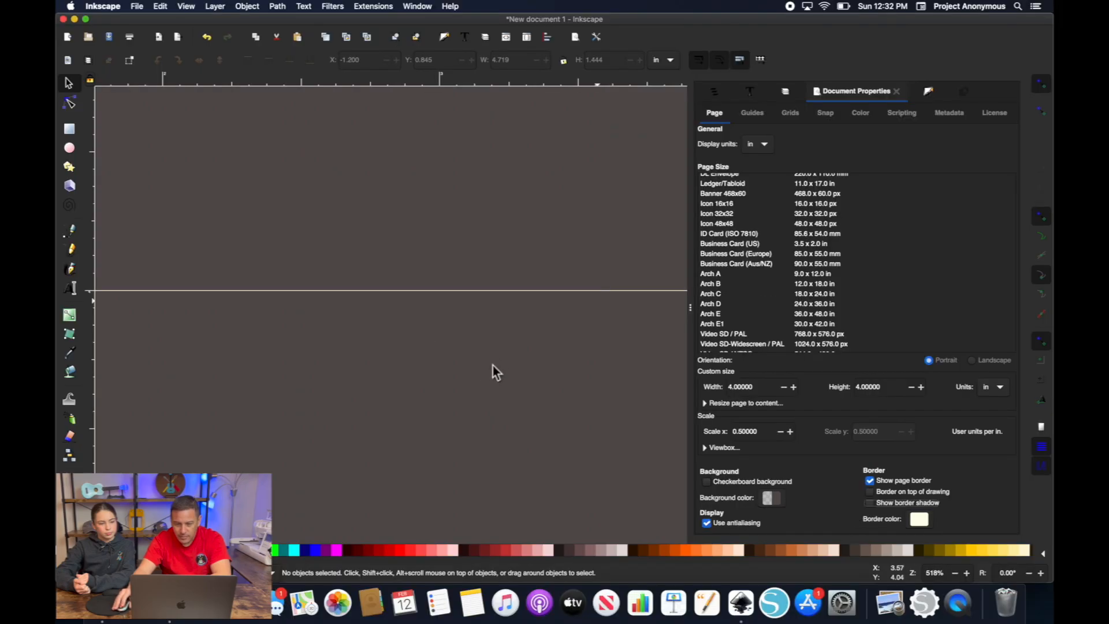
{"action": "scroll", "coordinate": [501, 280], "scroll_direction": "down", "scroll_amount": 5}
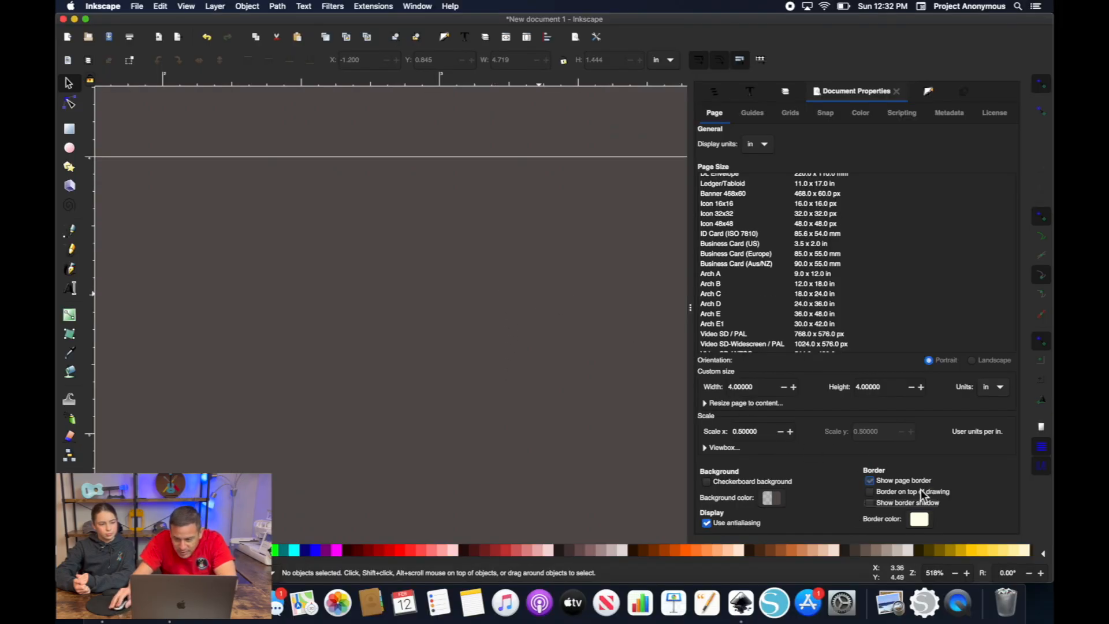
{"action": "left_click", "coordinate": [869, 503]}
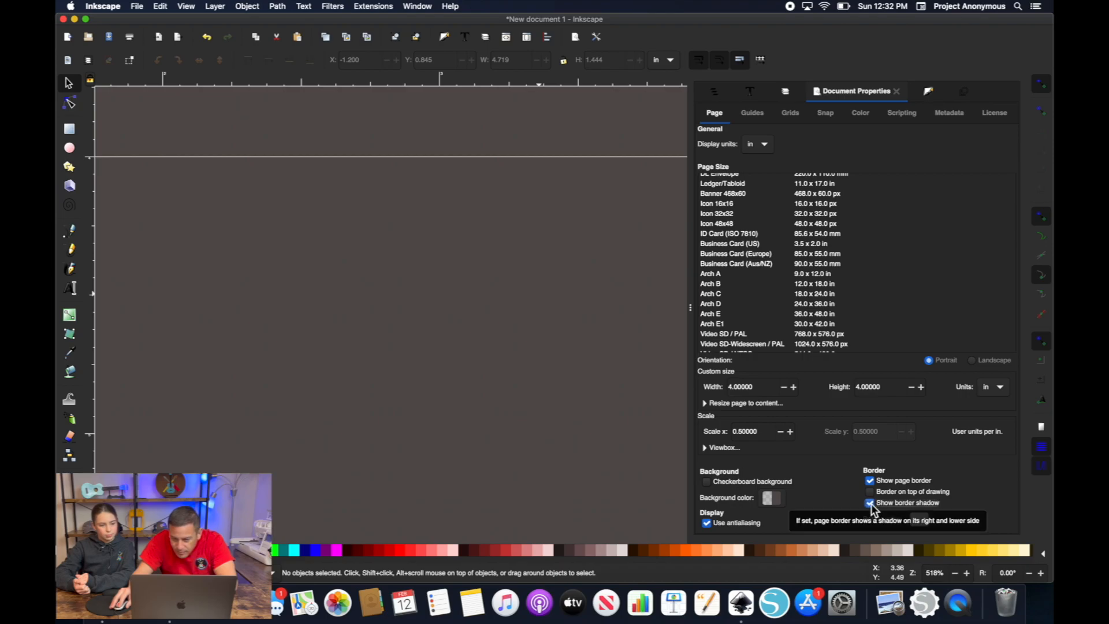
Set the canvas background color to a near-white lavender by raising its red, green and blue values.
{"action": "left_click", "coordinate": [573, 283]}
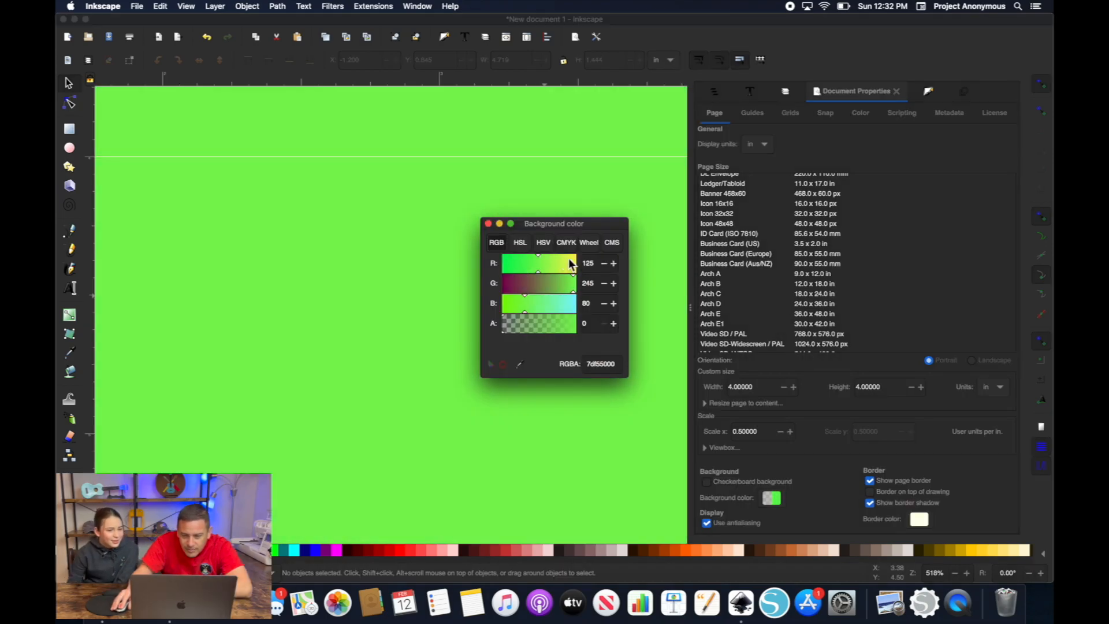
{"action": "left_click", "coordinate": [574, 263]}
{"action": "left_click_drag", "start_coordinate": [524, 306], "coordinate": [580, 308]}
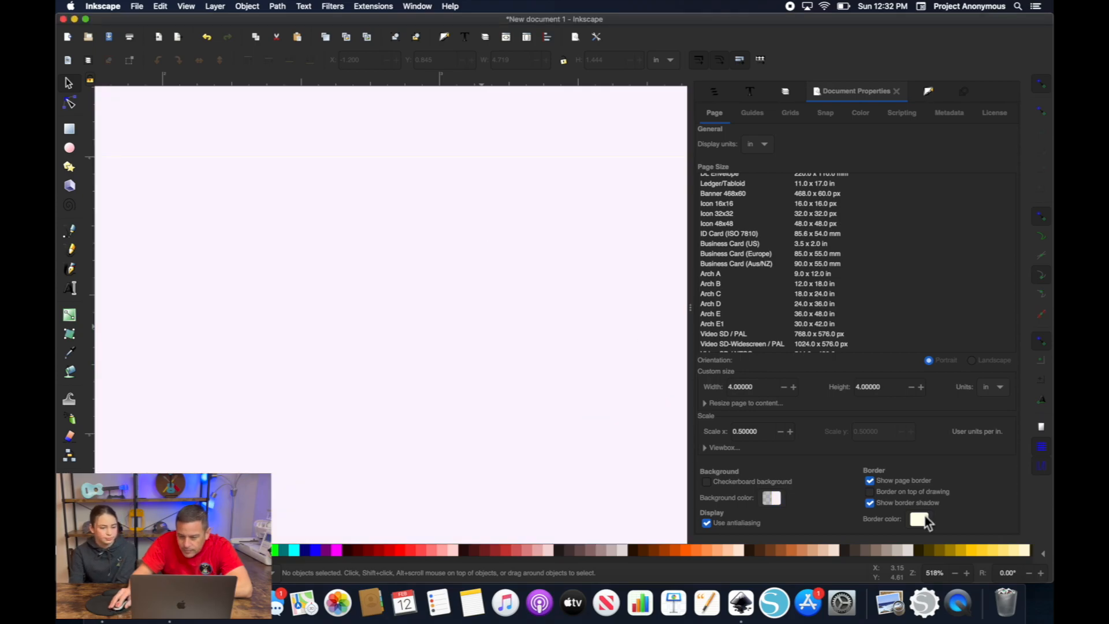
Set the page border color to dark red.
{"action": "left_click", "coordinate": [919, 519]}
{"action": "left_click_drag", "start_coordinate": [575, 303], "coordinate": [500, 283]}
{"action": "left_click_drag", "start_coordinate": [574, 263], "coordinate": [536, 260]}
{"action": "left_click", "coordinate": [488, 223]}
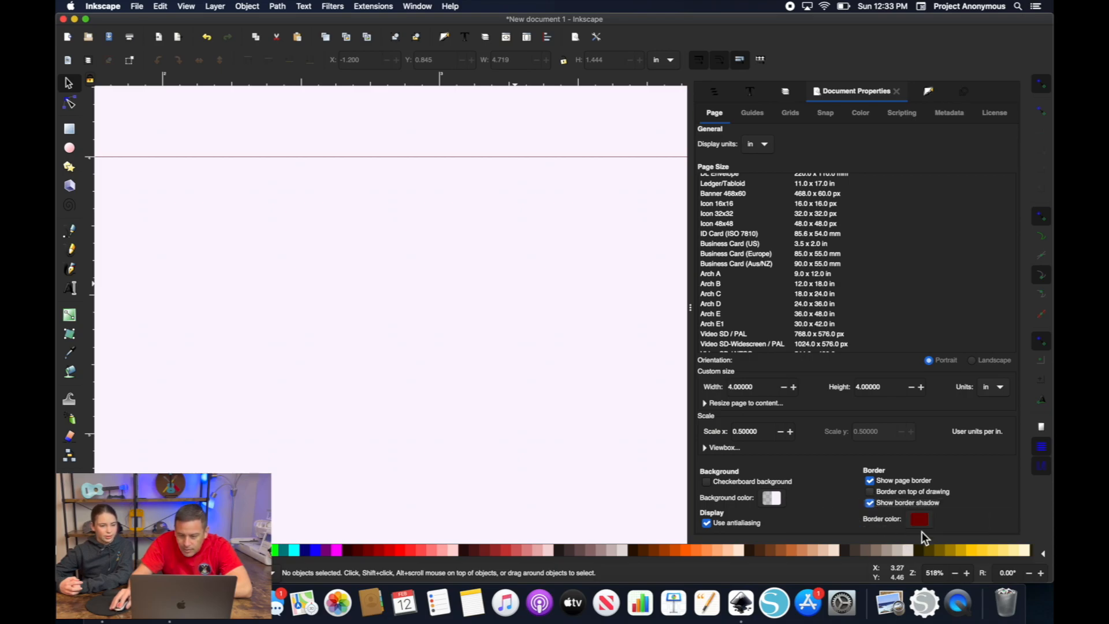
Toggle the border shadow and leave it turned off, with the border kept beneath the drawing.
{"action": "scroll", "coordinate": [500, 231], "scroll_direction": "up", "scroll_amount": 4}
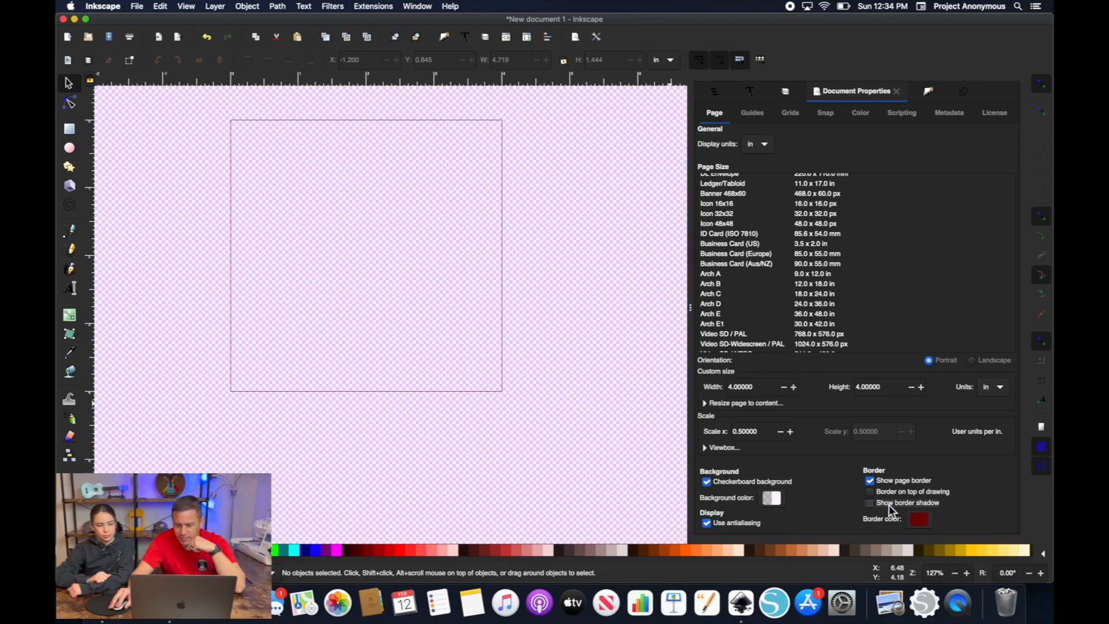
{"action": "left_click", "coordinate": [866, 507]}
{"action": "left_click", "coordinate": [867, 507]}
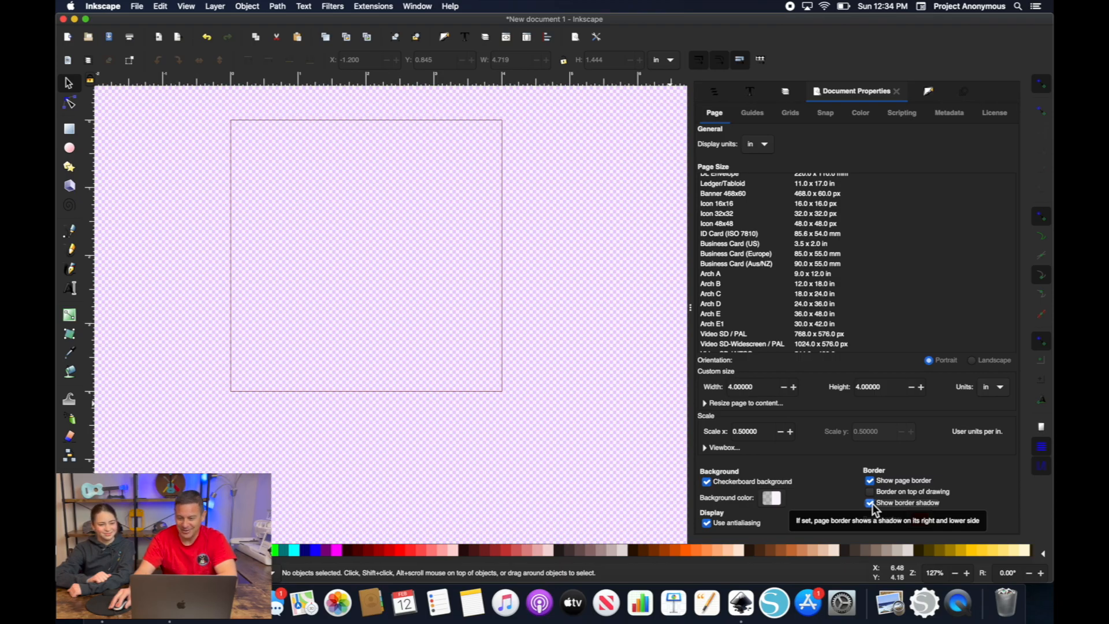
{"action": "left_click", "coordinate": [871, 503]}
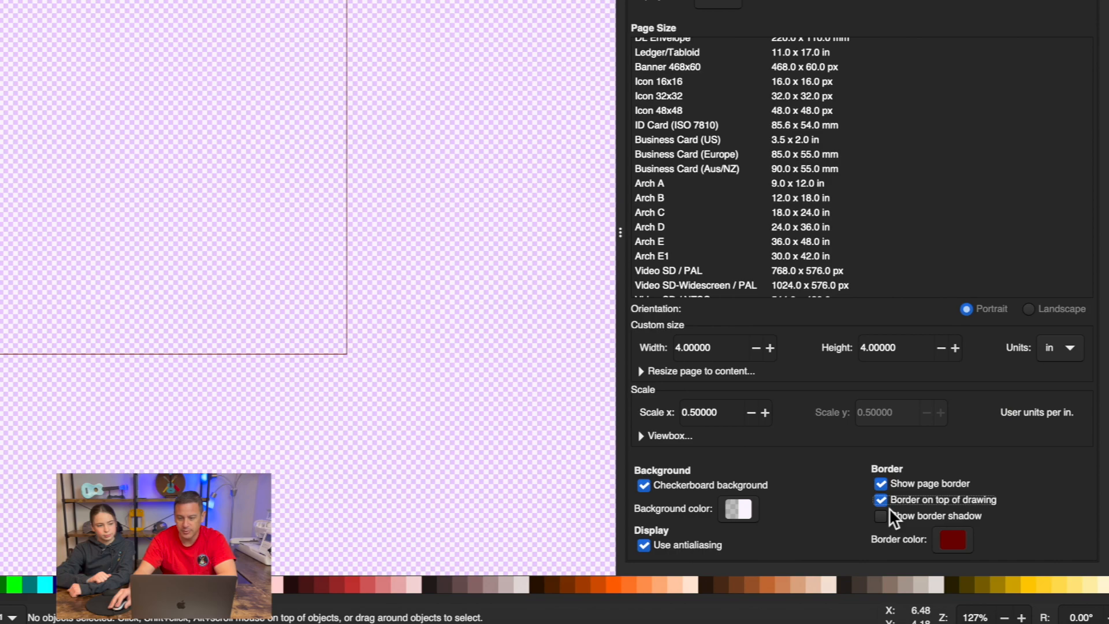
{"action": "left_click", "coordinate": [885, 503]}
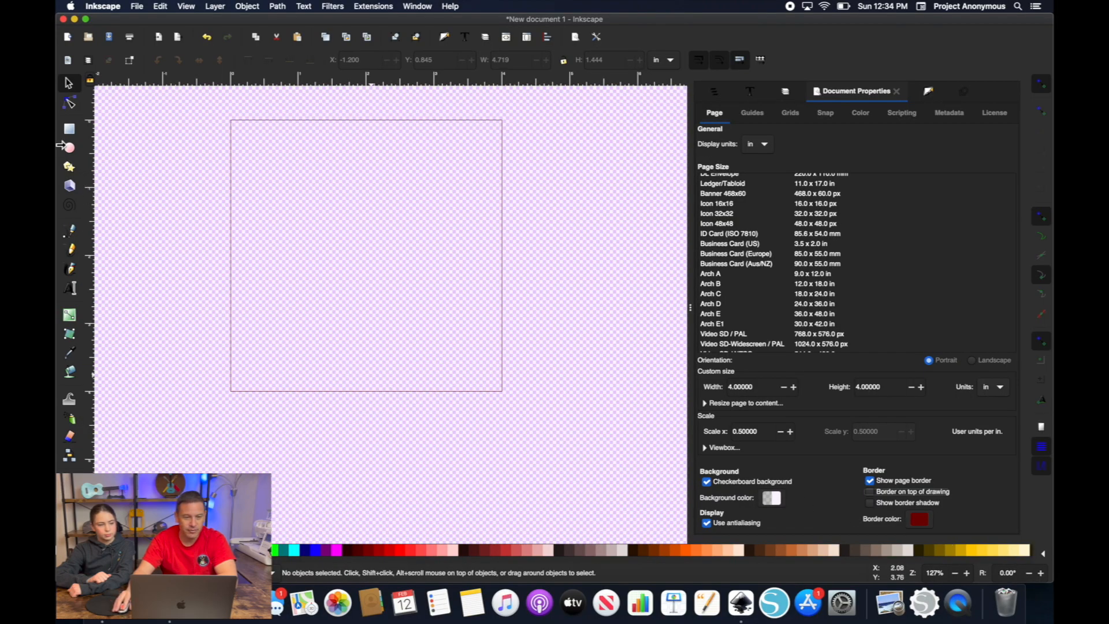
Draw a circle about 1.89 by 1.90 in and move it across the page's lower border.
{"action": "left_click", "coordinate": [68, 148]}
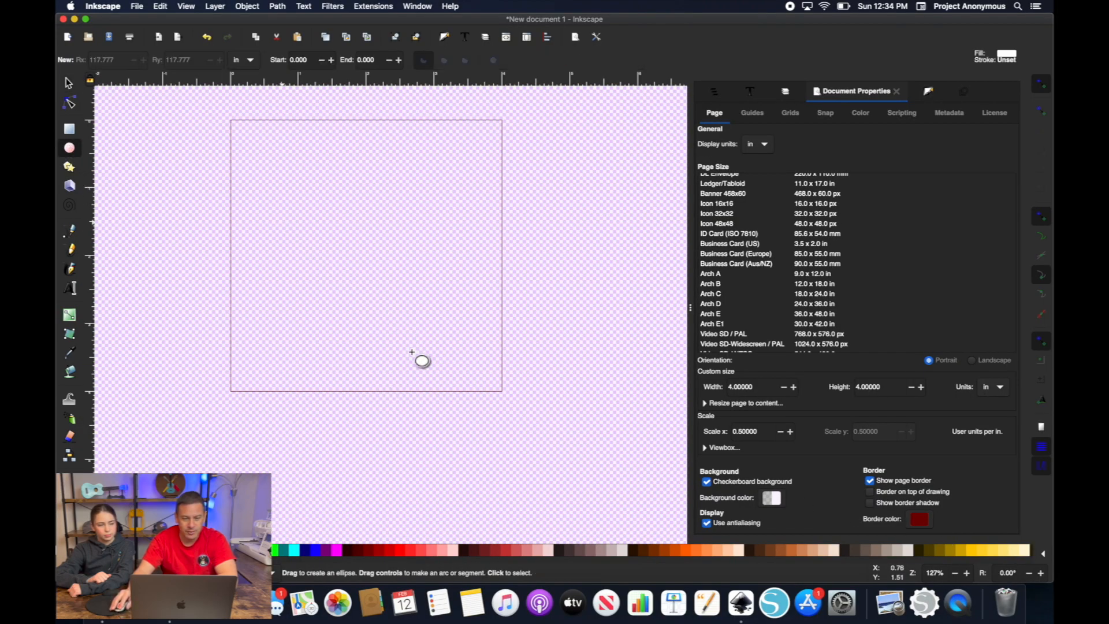
{"action": "left_click_drag", "start_coordinate": [282, 222], "coordinate": [410, 350]}
{"action": "left_click", "coordinate": [66, 86]}
{"action": "left_click_drag", "start_coordinate": [371, 283], "coordinate": [443, 409]}
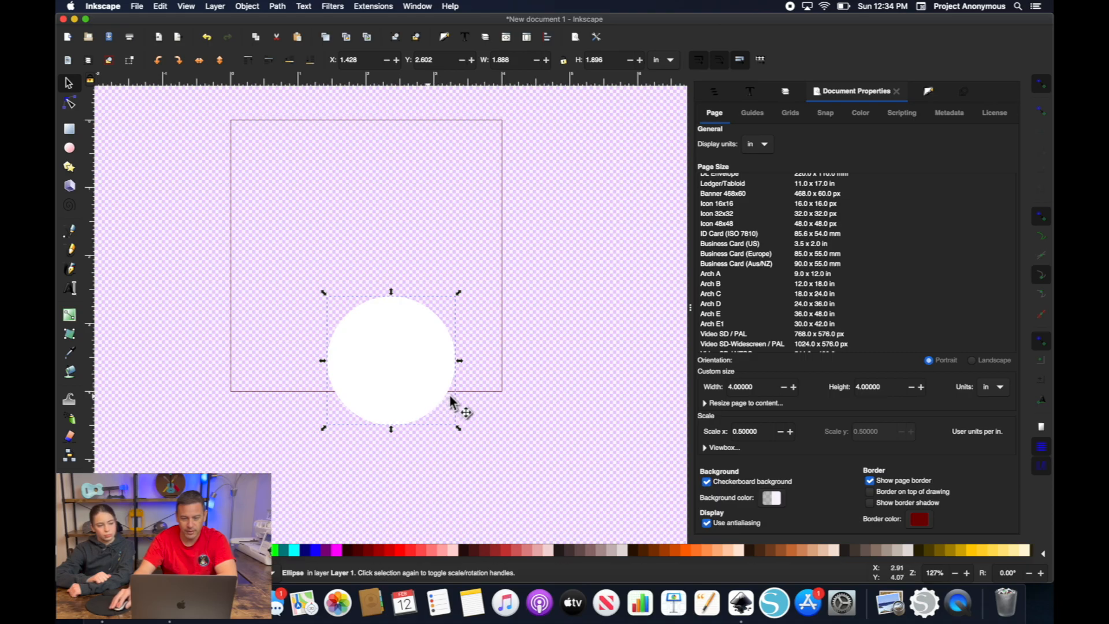
Move the circle back inside the page while showing the border on top of the drawing, and turn that option off again.
{"action": "left_click", "coordinate": [870, 492]}
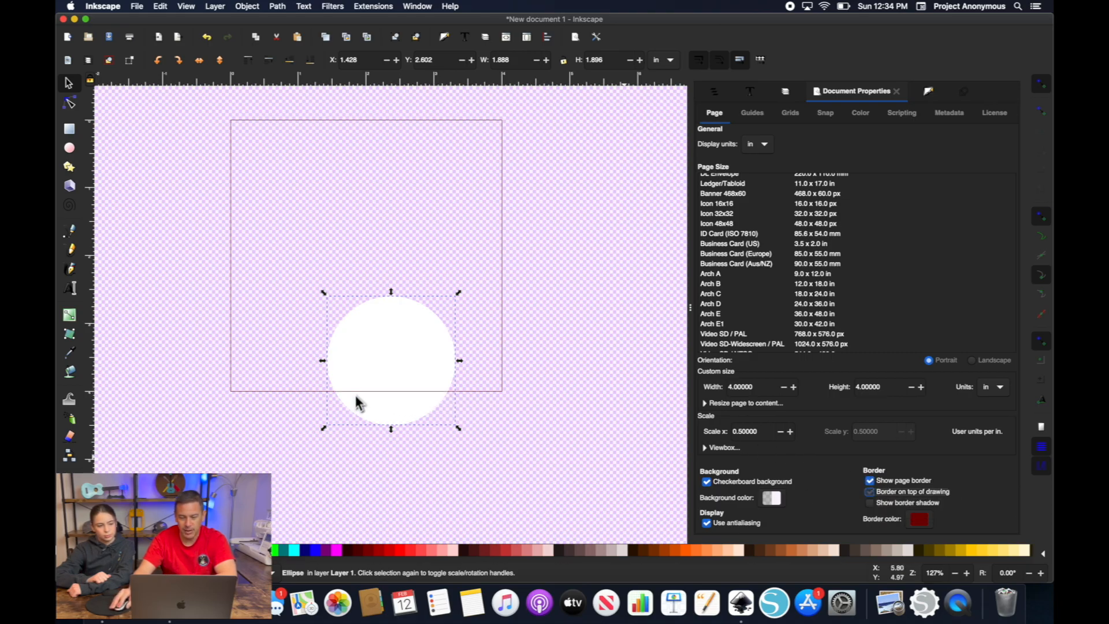
{"action": "left_click_drag", "start_coordinate": [395, 356], "coordinate": [369, 310]}
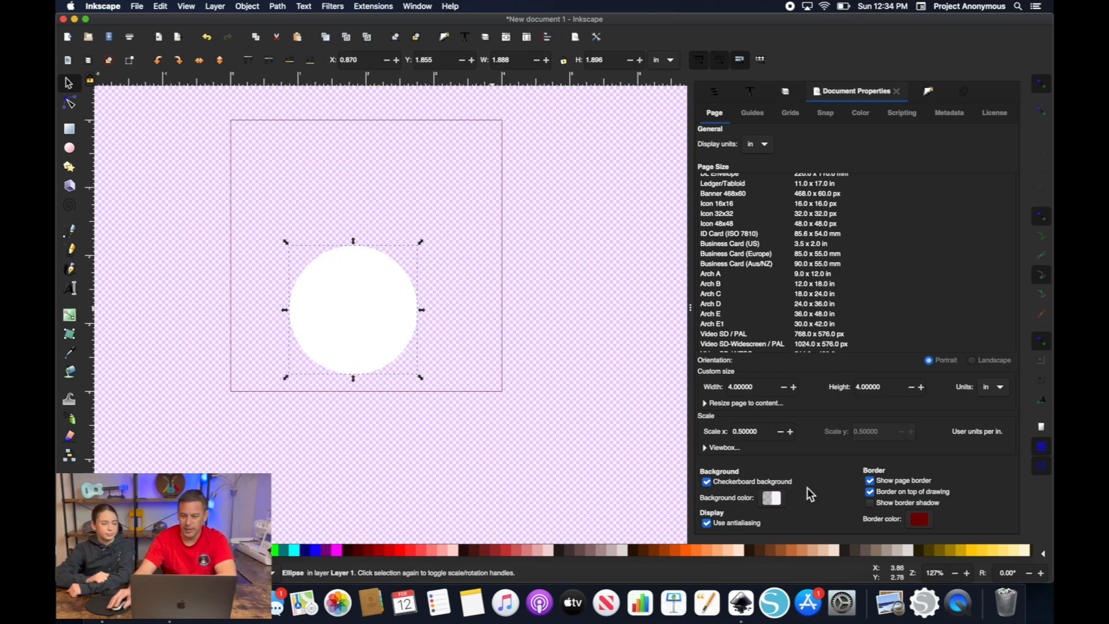
{"action": "left_click", "coordinate": [869, 492]}
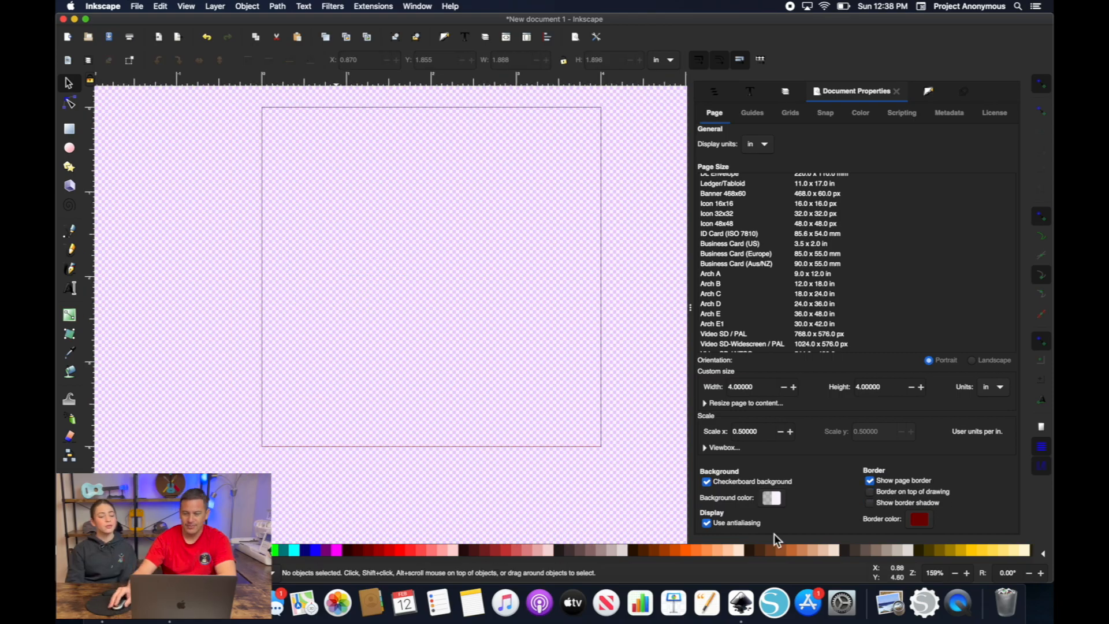